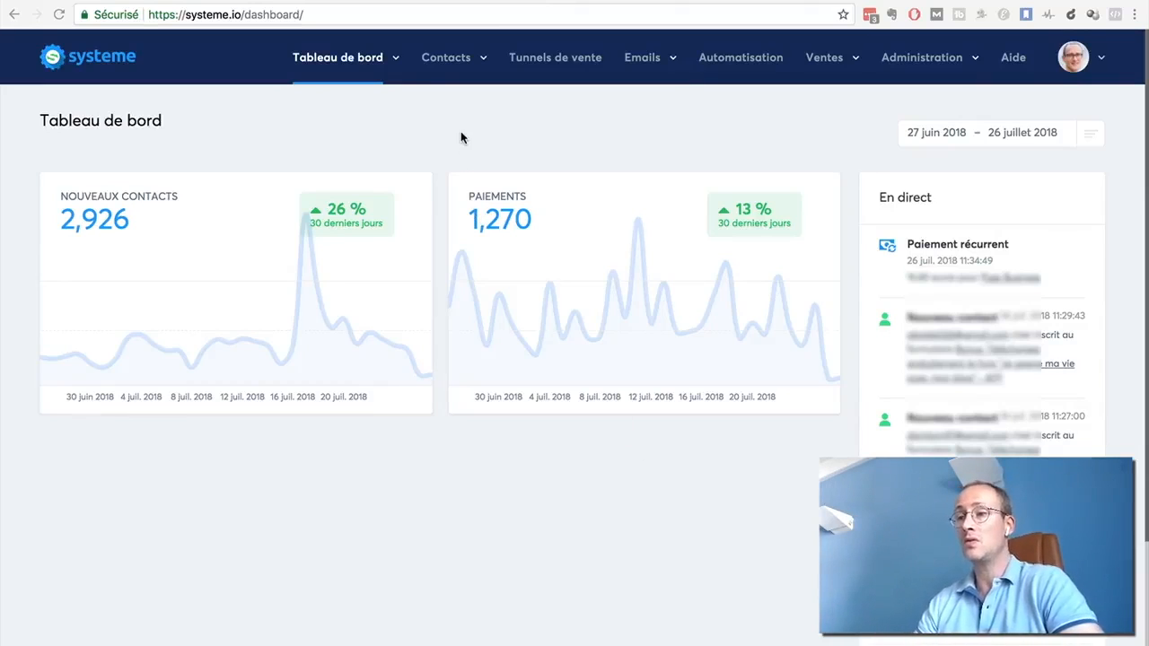
Create a sales funnel named "Page de capture" of the "Construisez votre audience" type
click(554, 62)
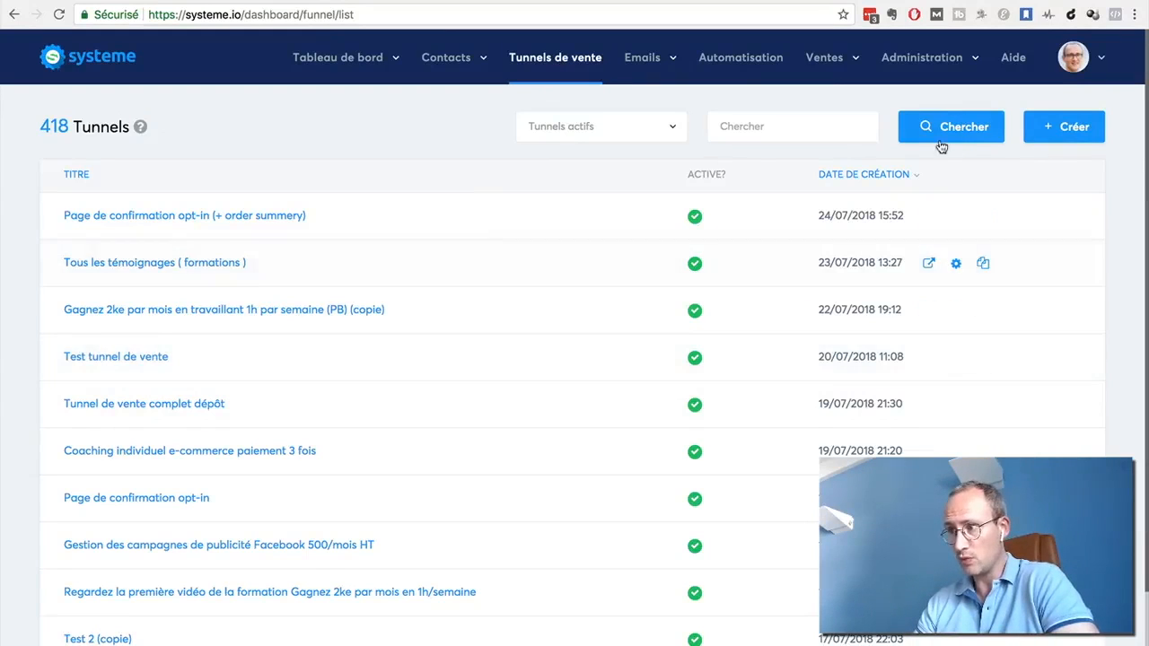
click(1093, 127)
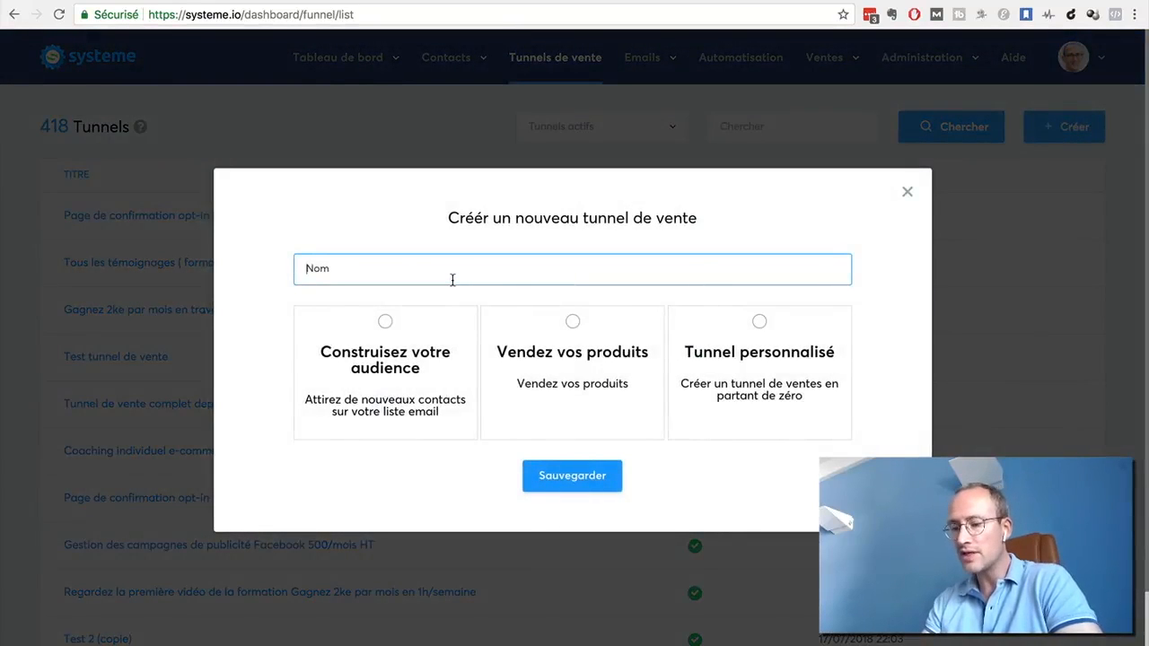
text(Page de capture)
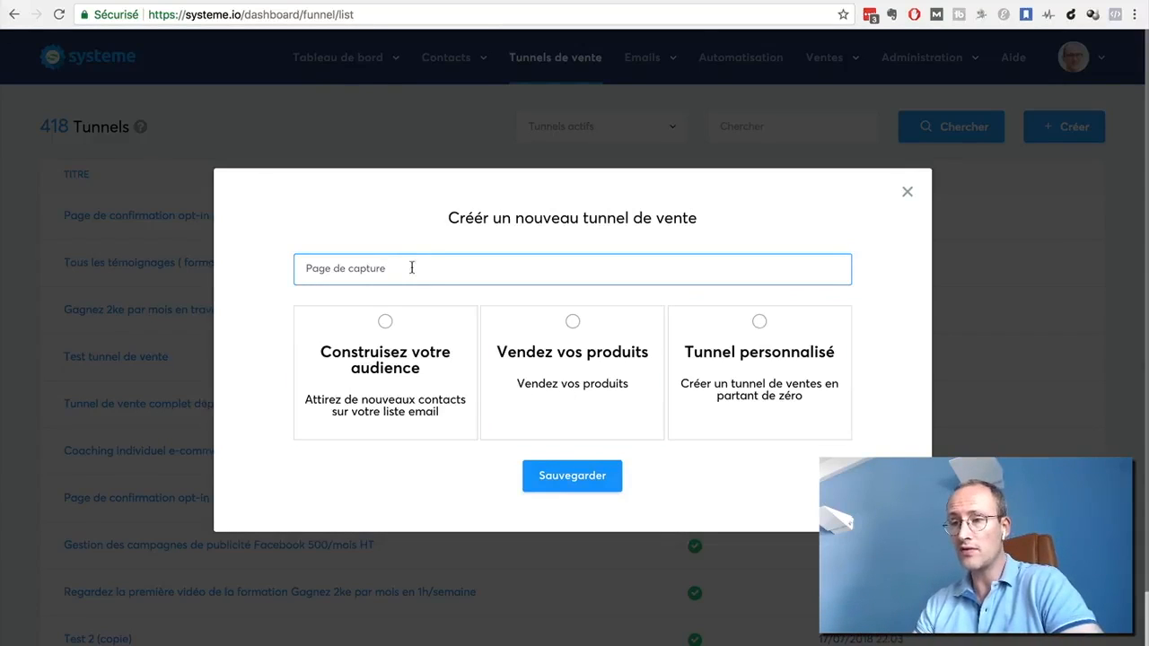
click(385, 322)
click(562, 477)
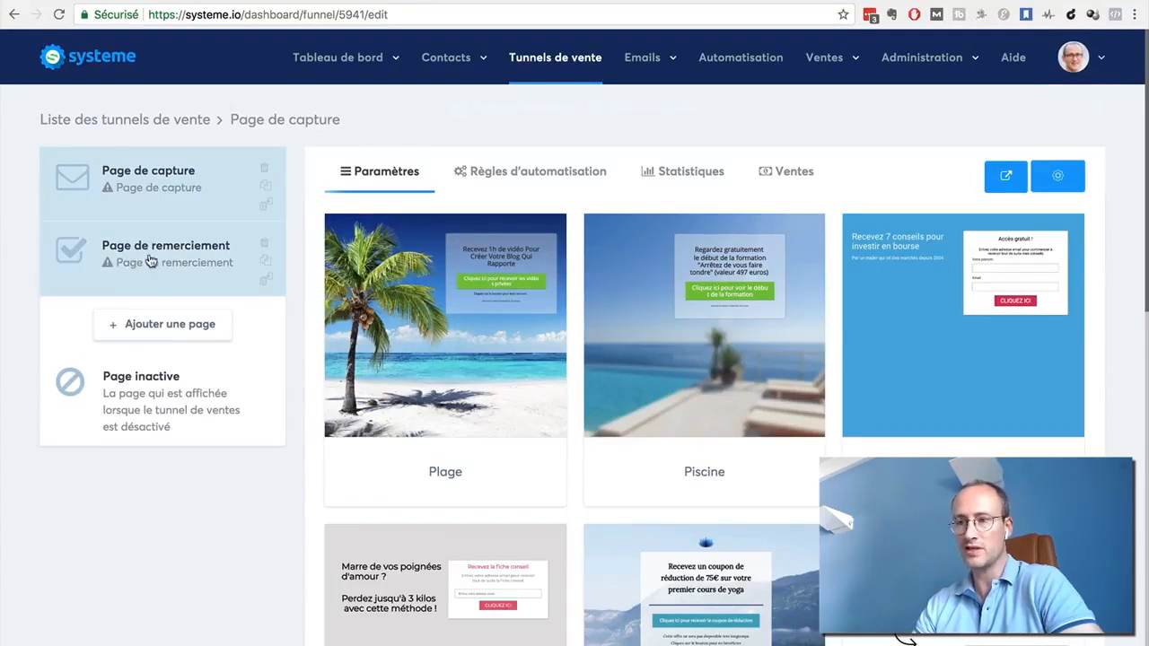
Browse the capture page templates and select the systeme.io affiliate programme one ("Rejoignez notre programme d'affiliation")
scroll(1115, 323, down, 6)
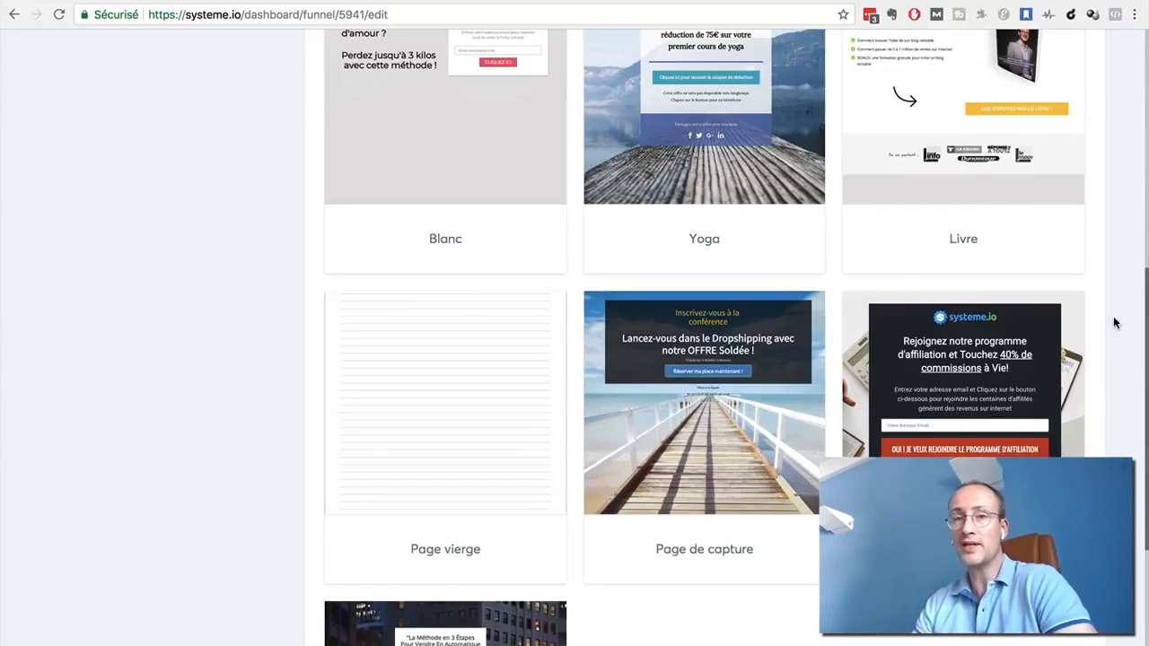
scroll(1114, 324, down, 3)
scroll(1114, 323, up, 1)
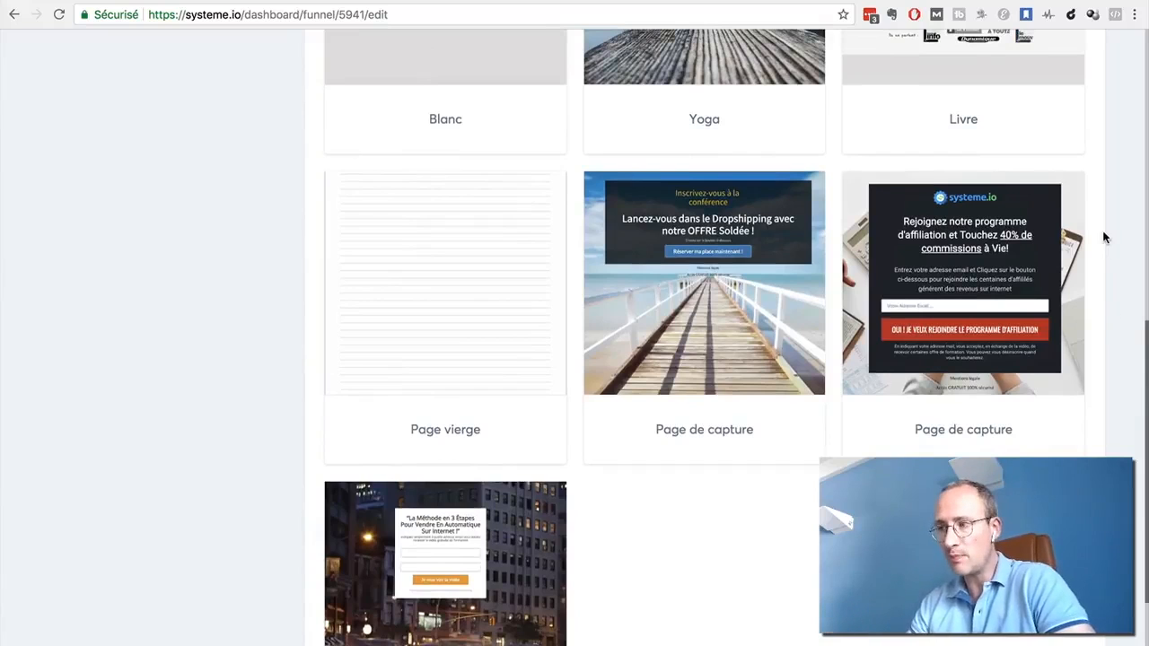
scroll(1104, 238, up, 6)
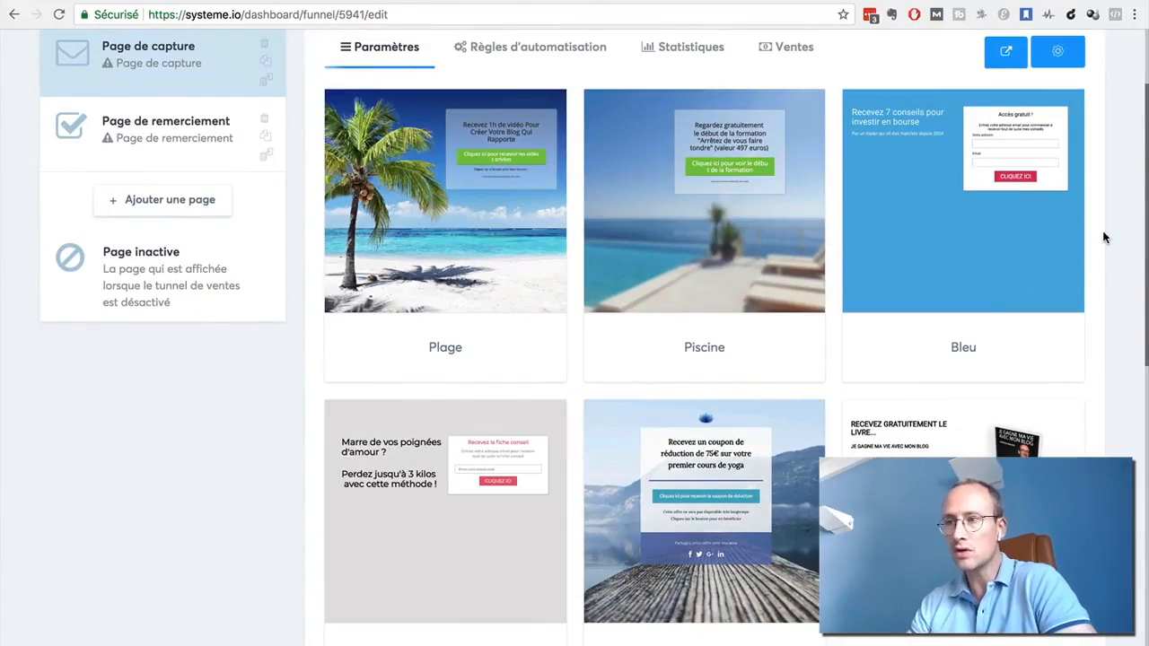
scroll(1104, 238, down, 5)
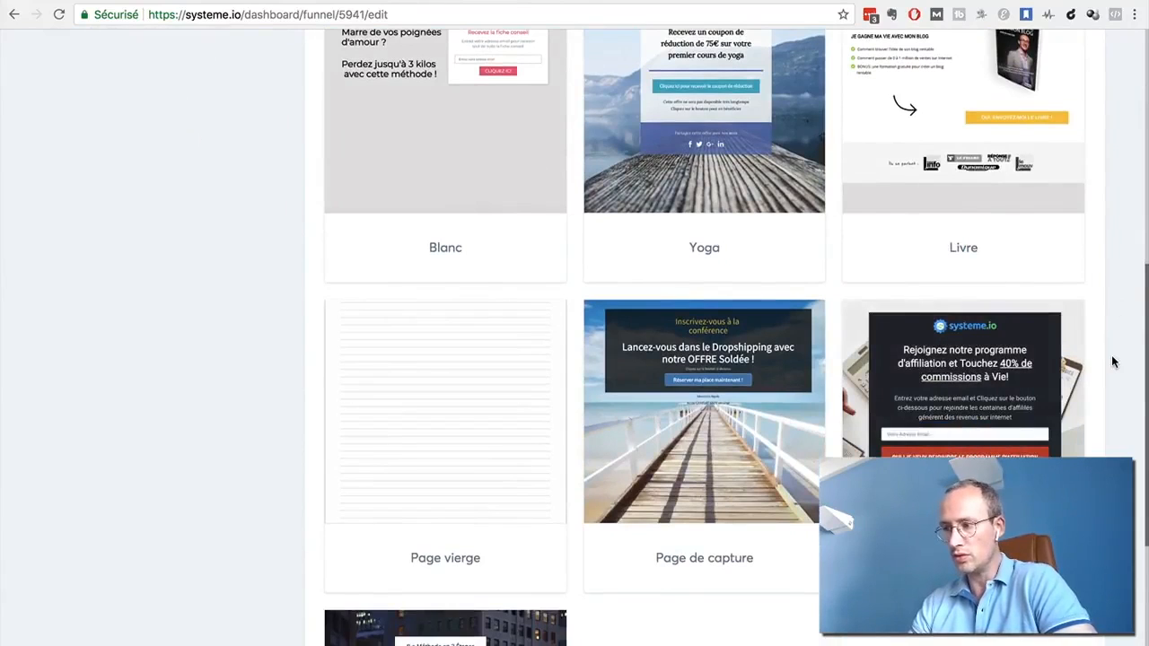
mouse_move(897, 411)
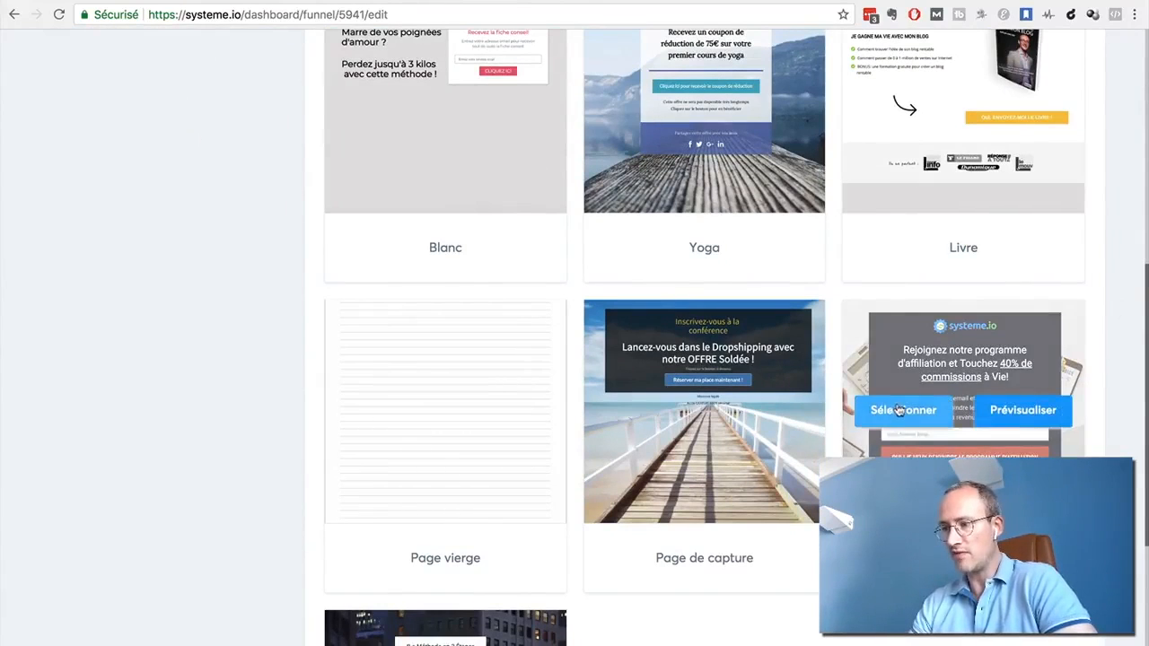
click(894, 411)
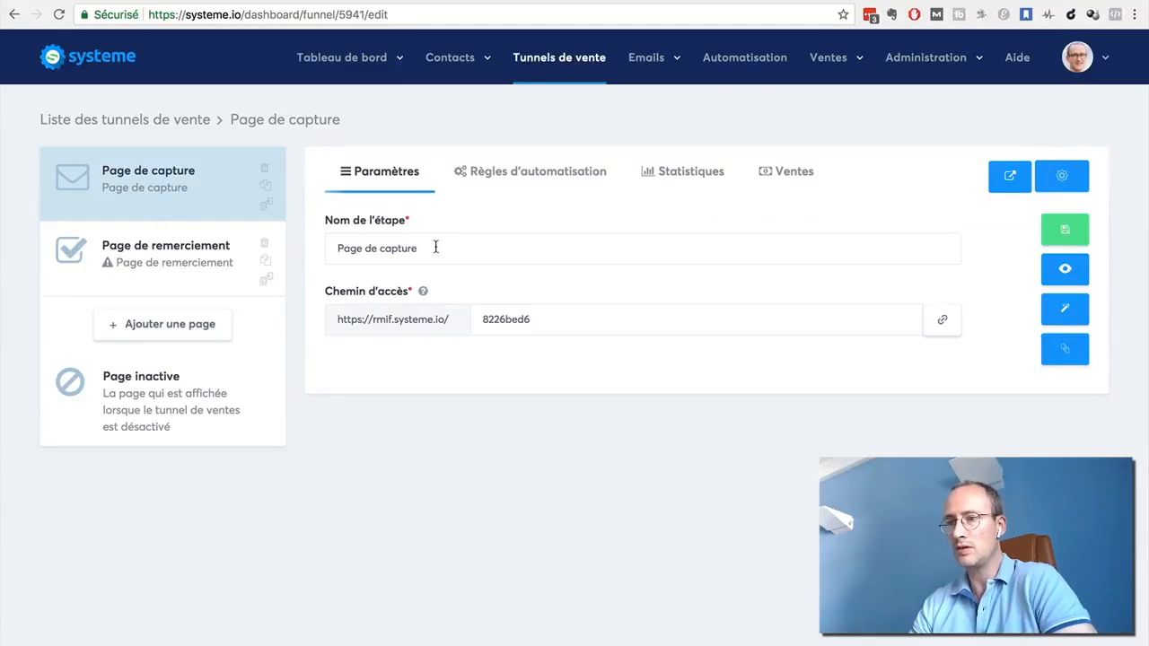
Try to rename the capture page step as "Guide gratuit" and preview the page
drag(436, 248, 308, 249)
text(Guide gratuit)
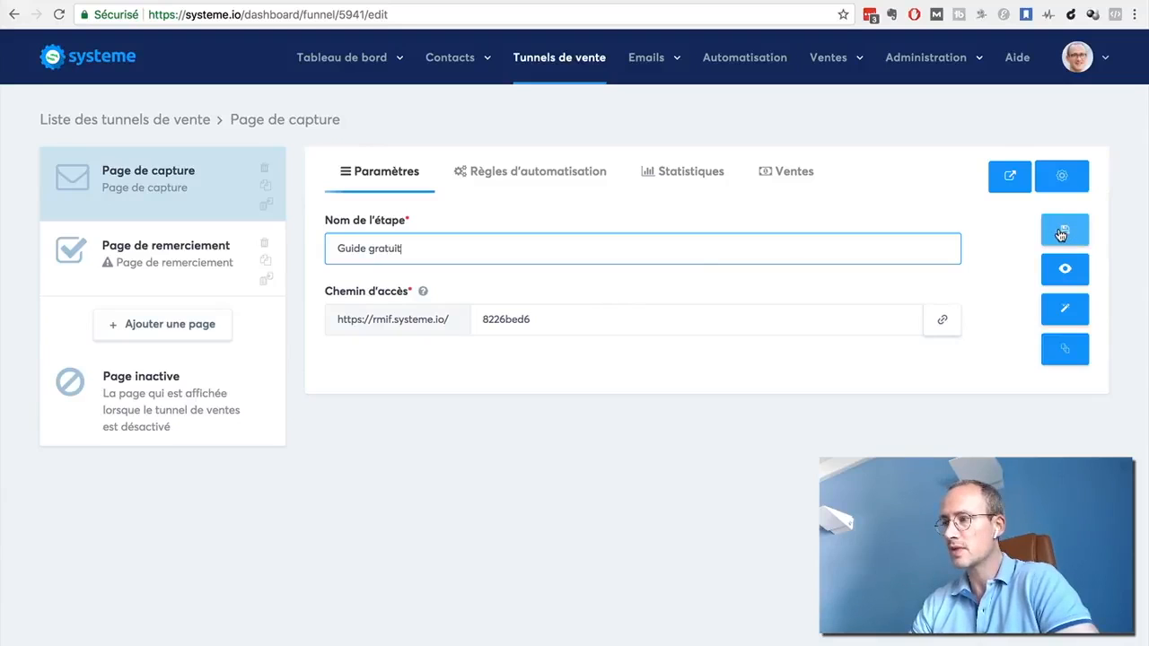
click(1064, 266)
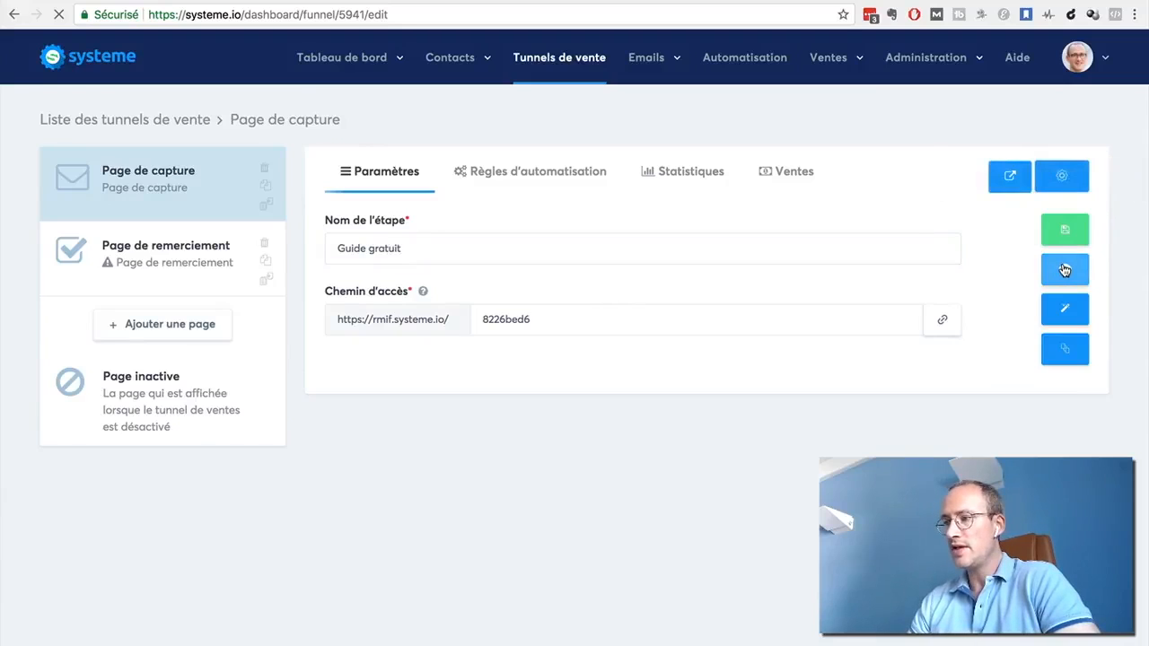
click(10, 14)
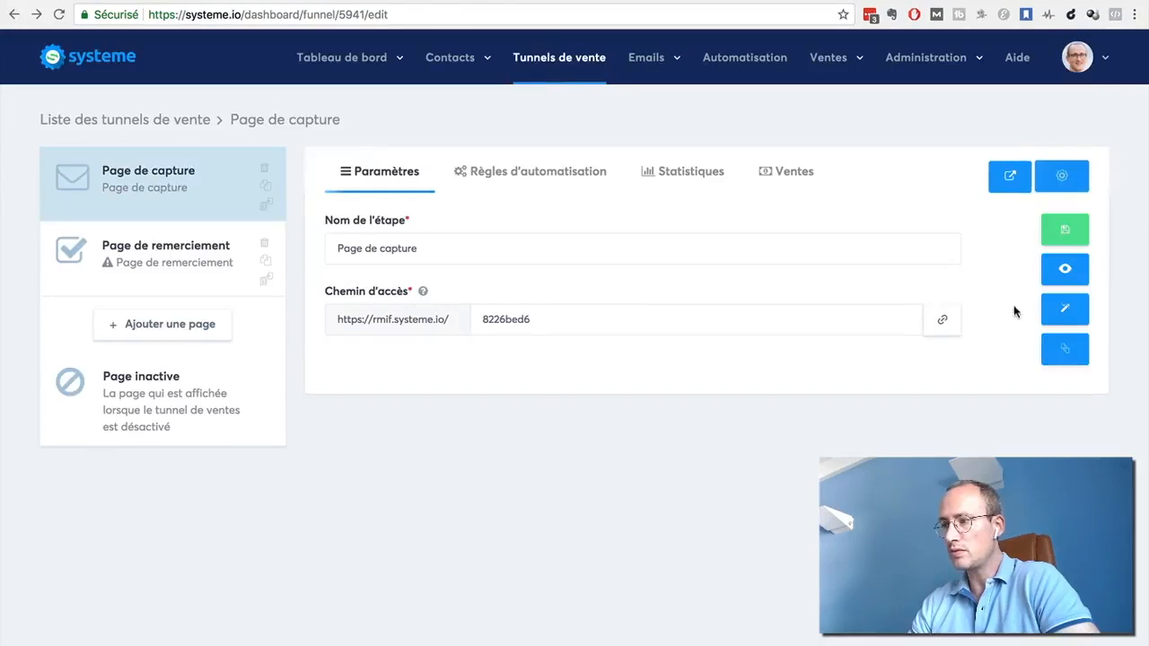
Open the capture page in the page editor and look over its content
click(1065, 315)
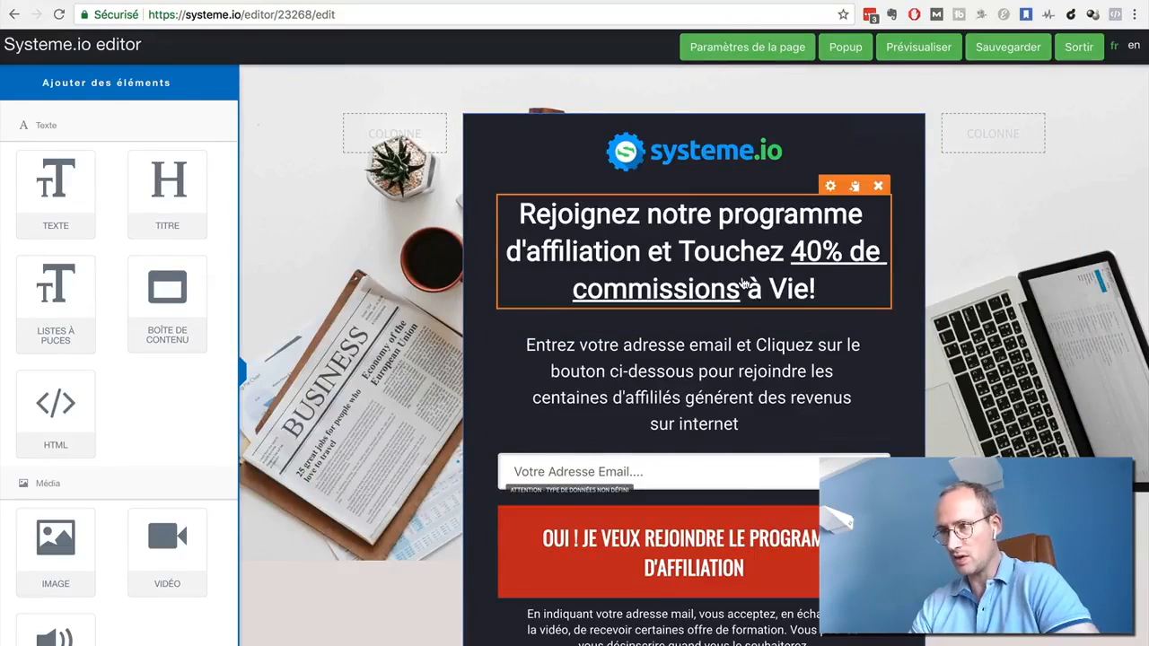
scroll(350, 411, down, 2)
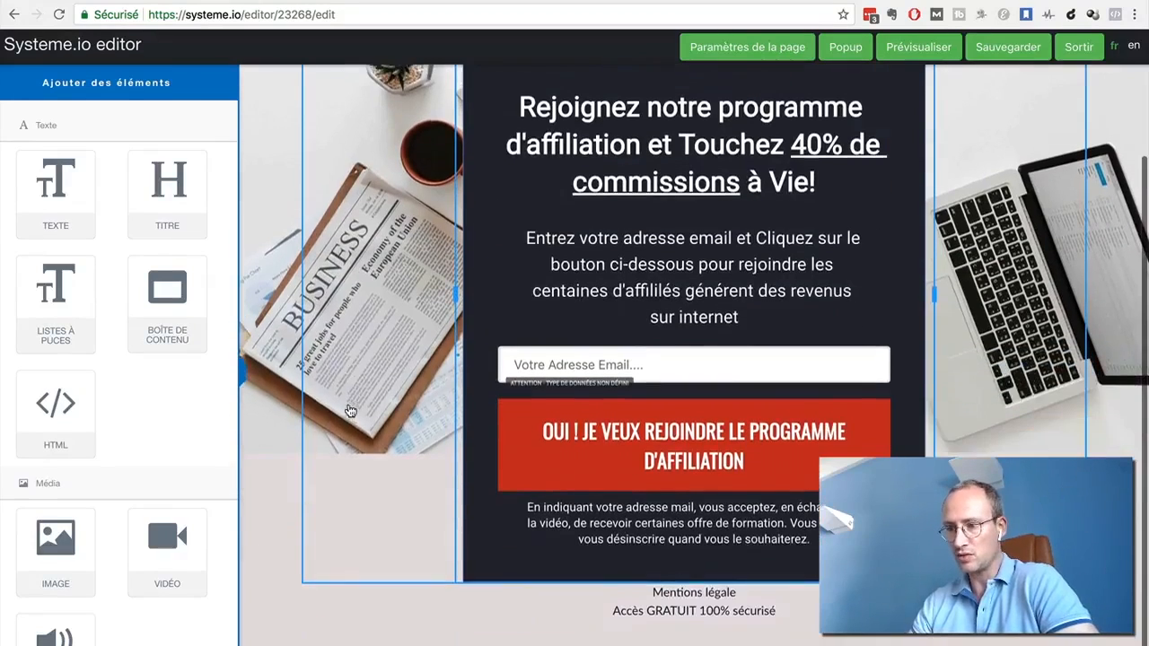
scroll(350, 411, up, 2)
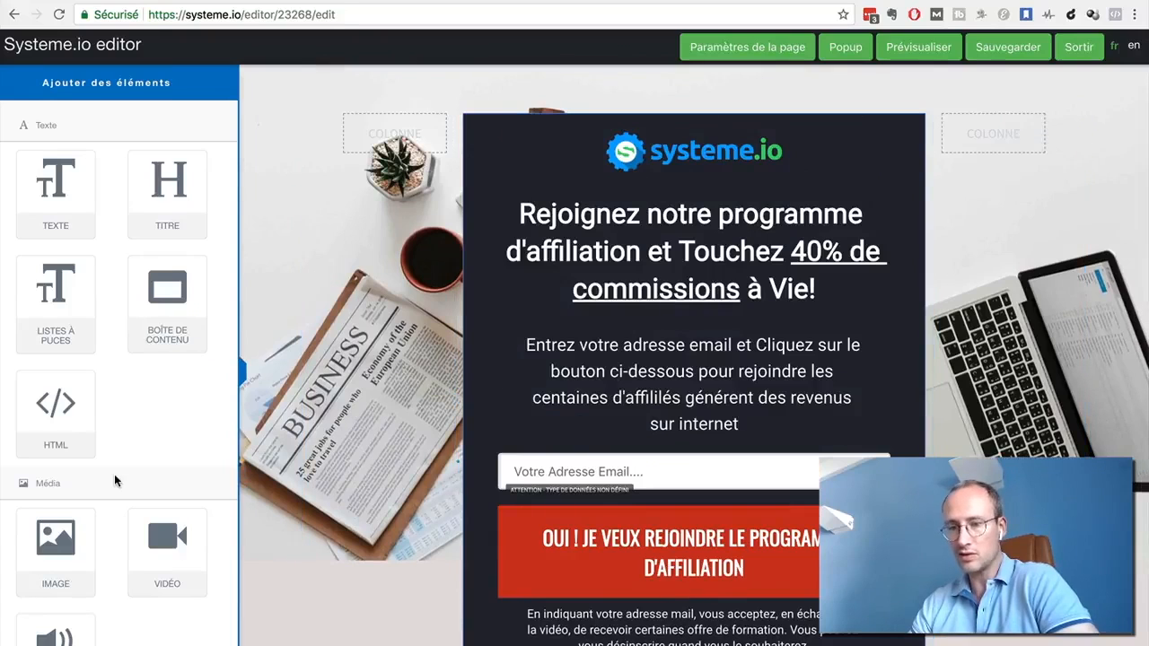
Add a video element below the capture page's headline and set its top margin to 16
scroll(115, 474, down, 2)
drag(168, 455, 658, 309)
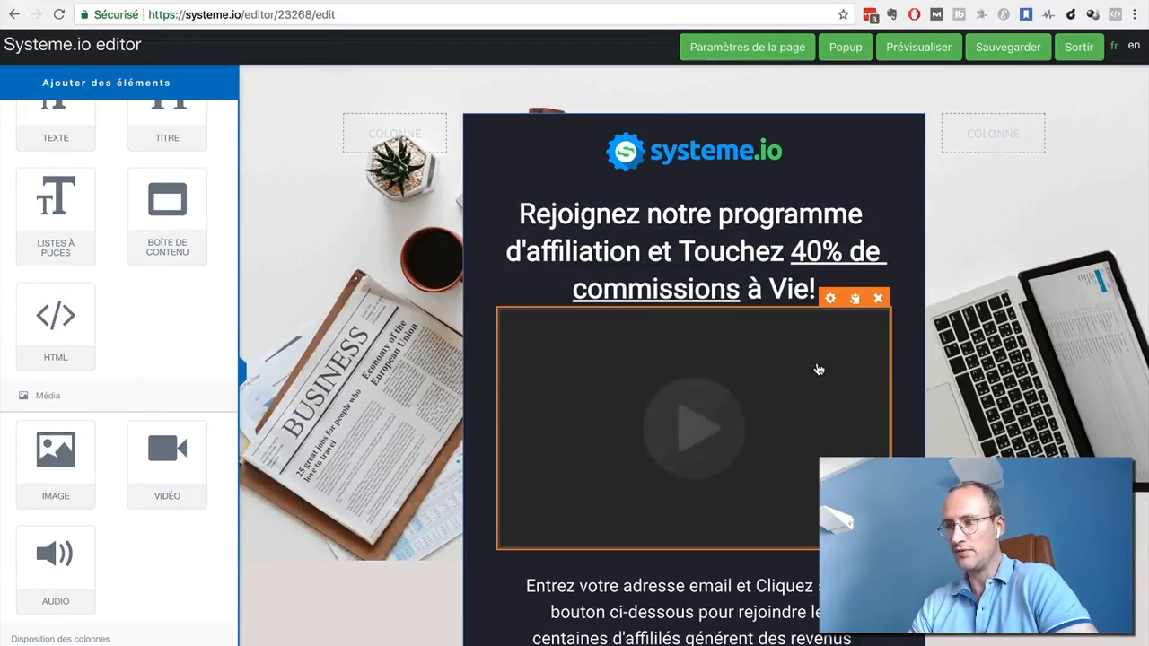
click(713, 374)
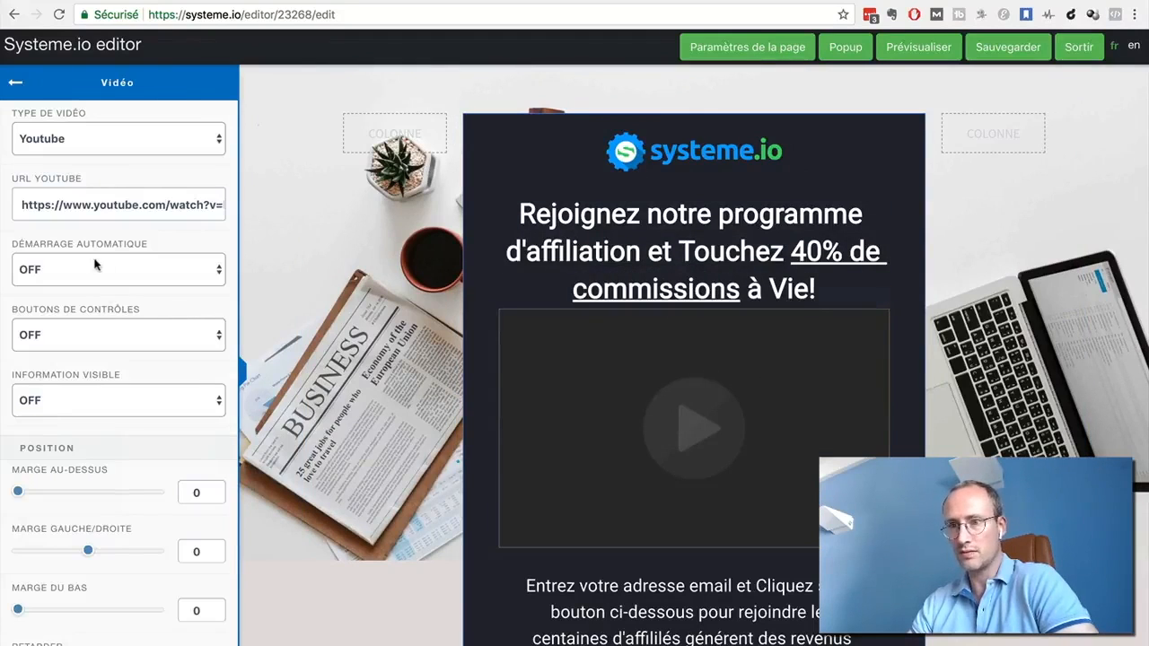
drag(19, 492, 34, 493)
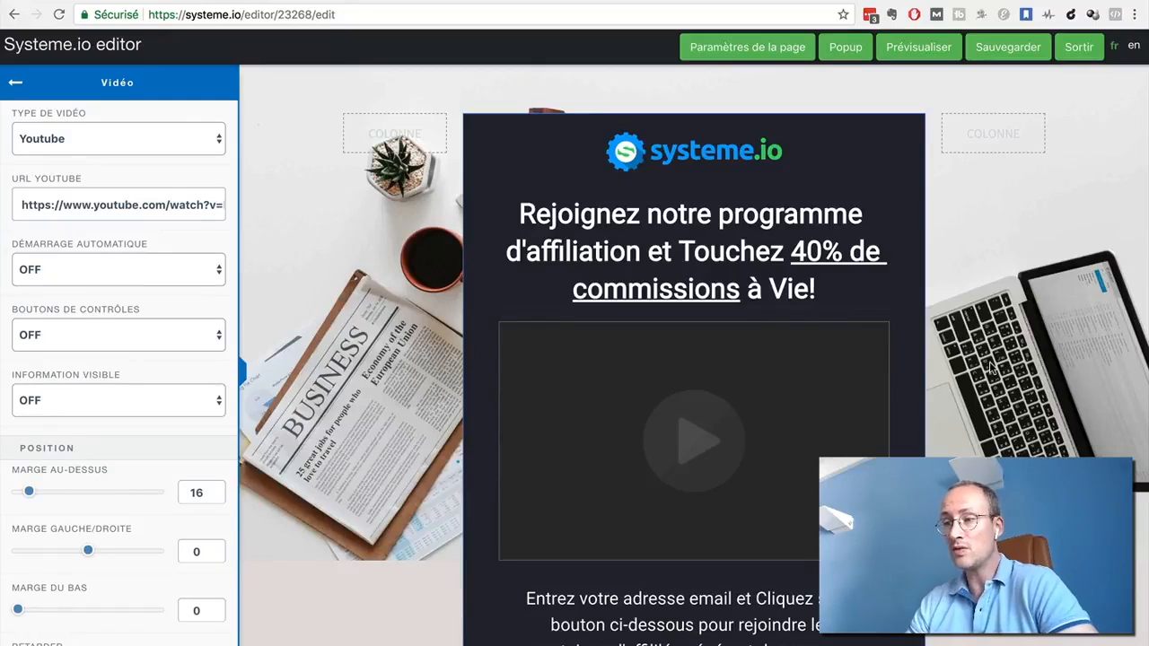
Delete the video element below the headline
click(772, 379)
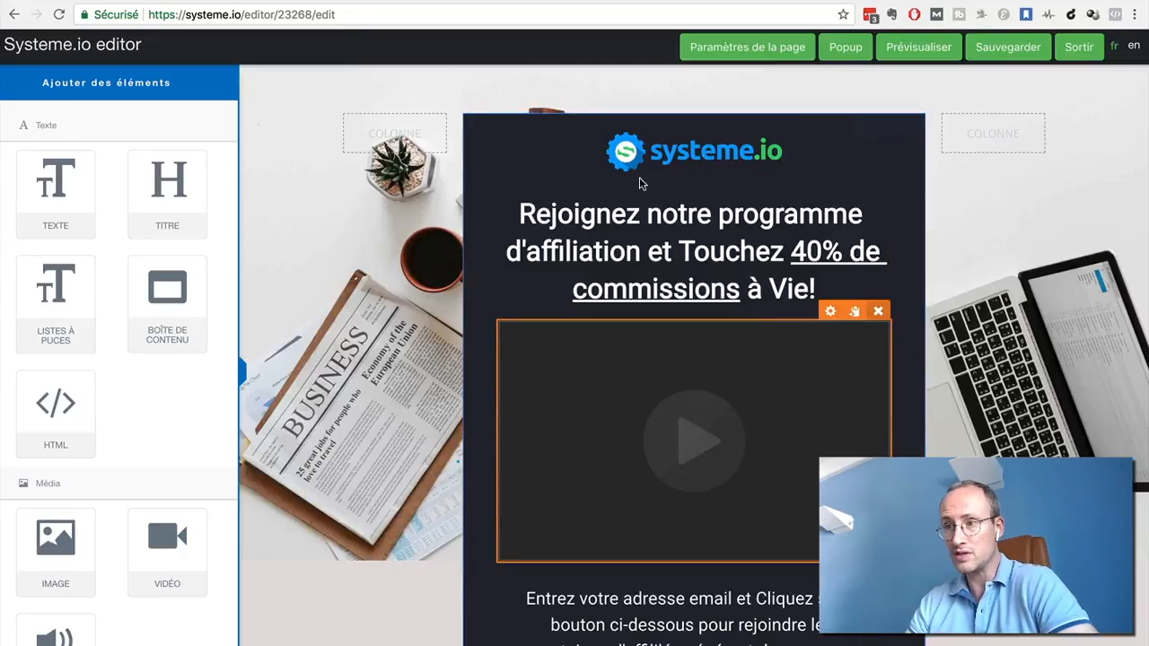
click(878, 311)
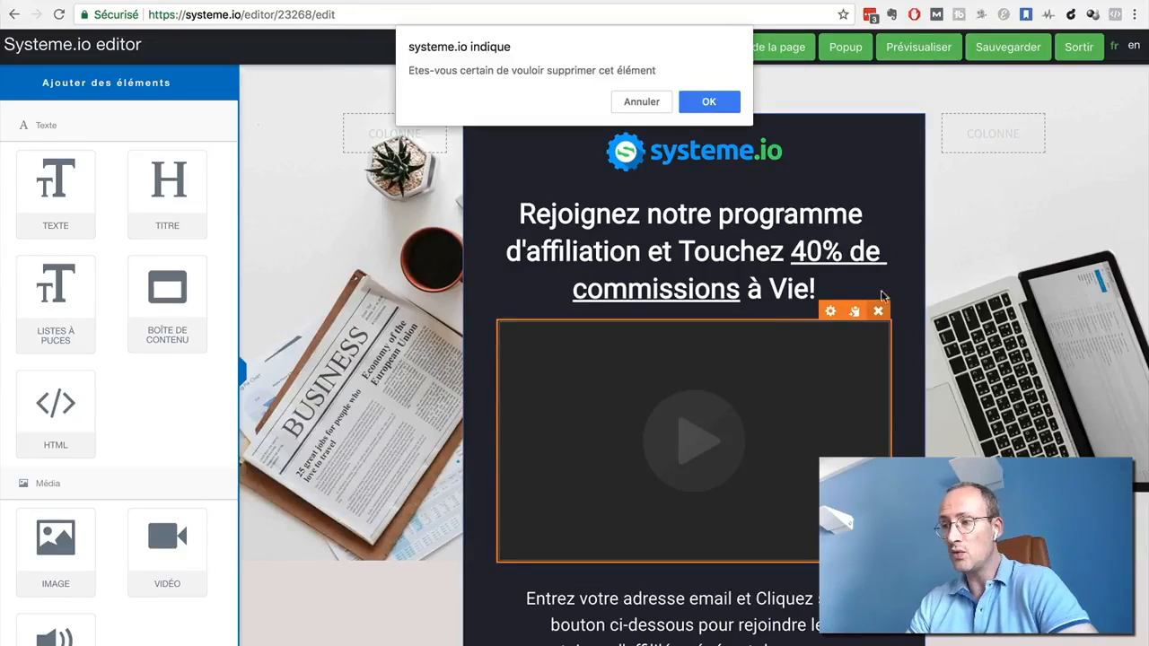
click(720, 101)
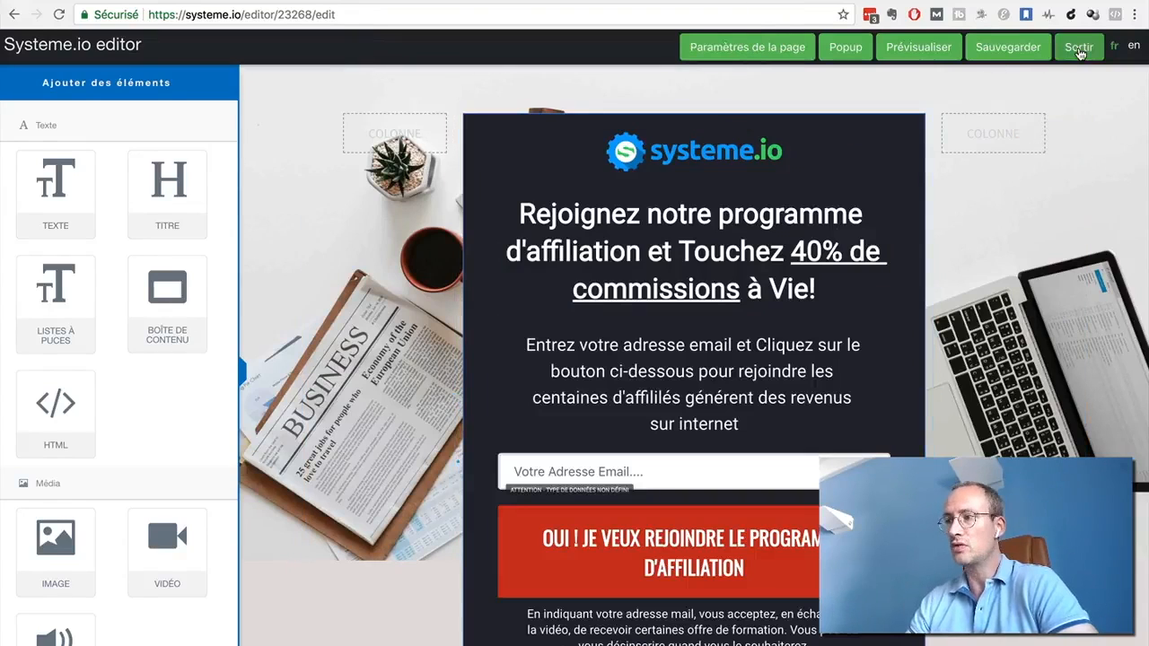
Save the capture page, return to the funnel and apply the "Page de confirmation opt-in" template to the thank-you page
click(1016, 51)
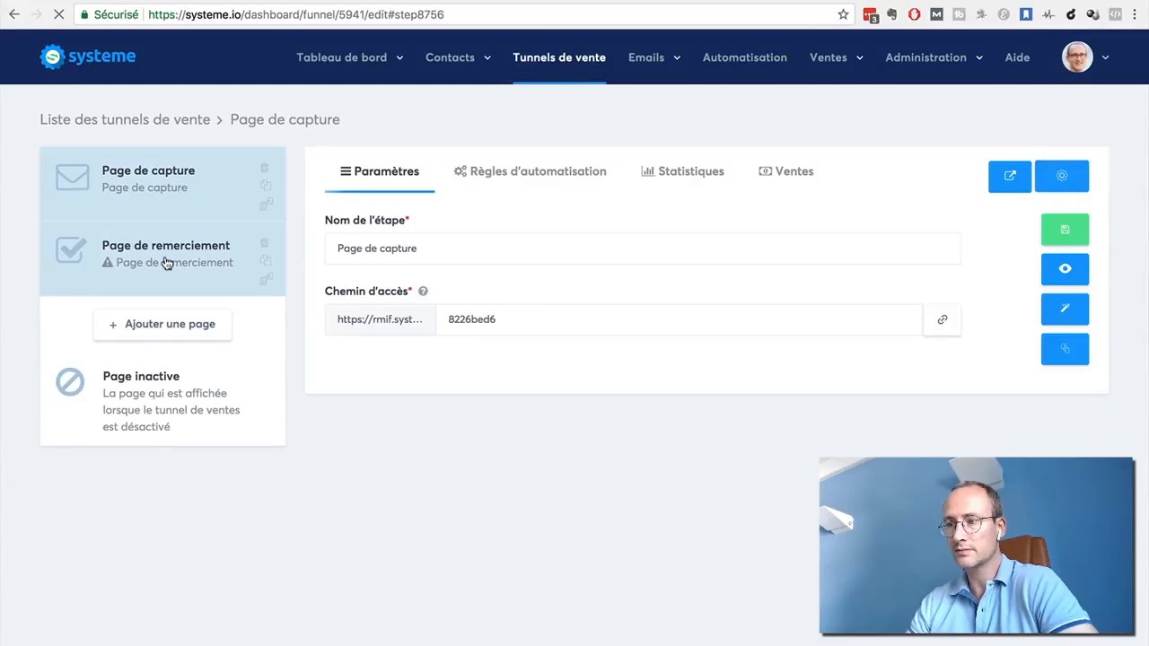
click(166, 262)
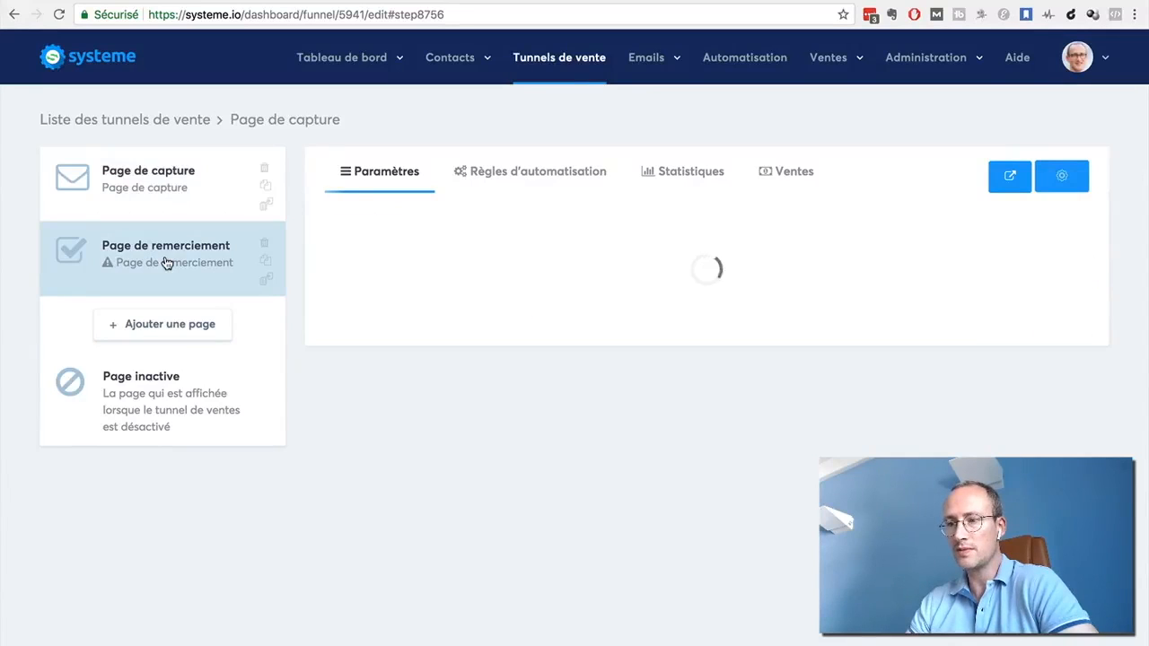
mouse_move(439, 355)
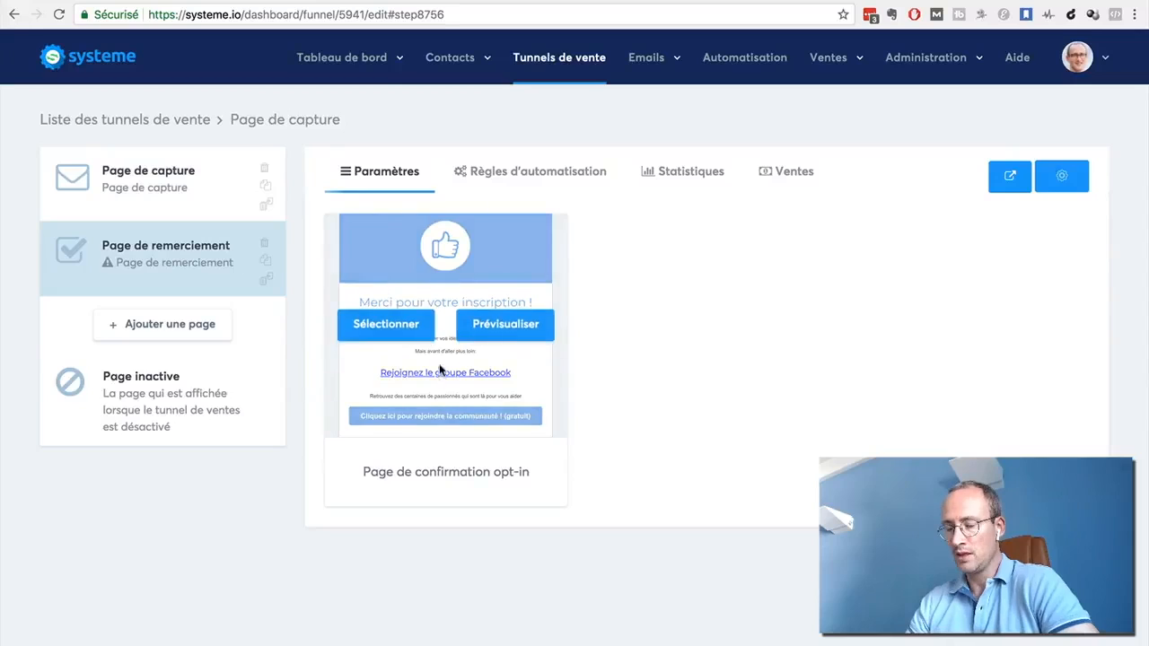
click(395, 334)
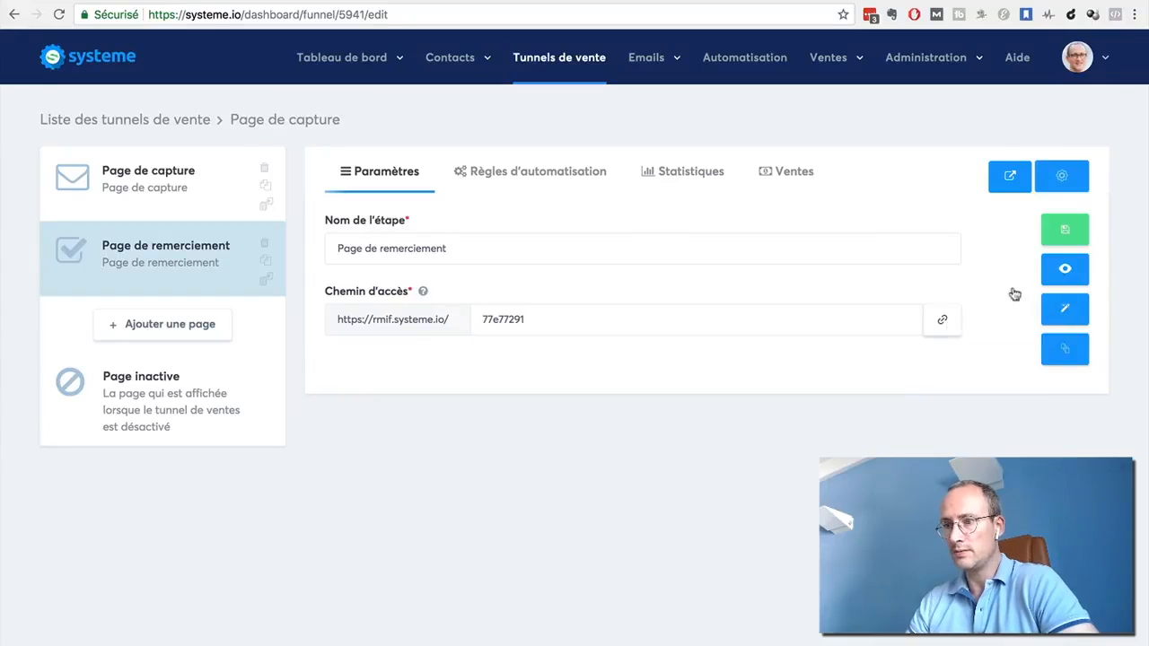
Open the thank-you page in the page editor and look over its content
click(1047, 310)
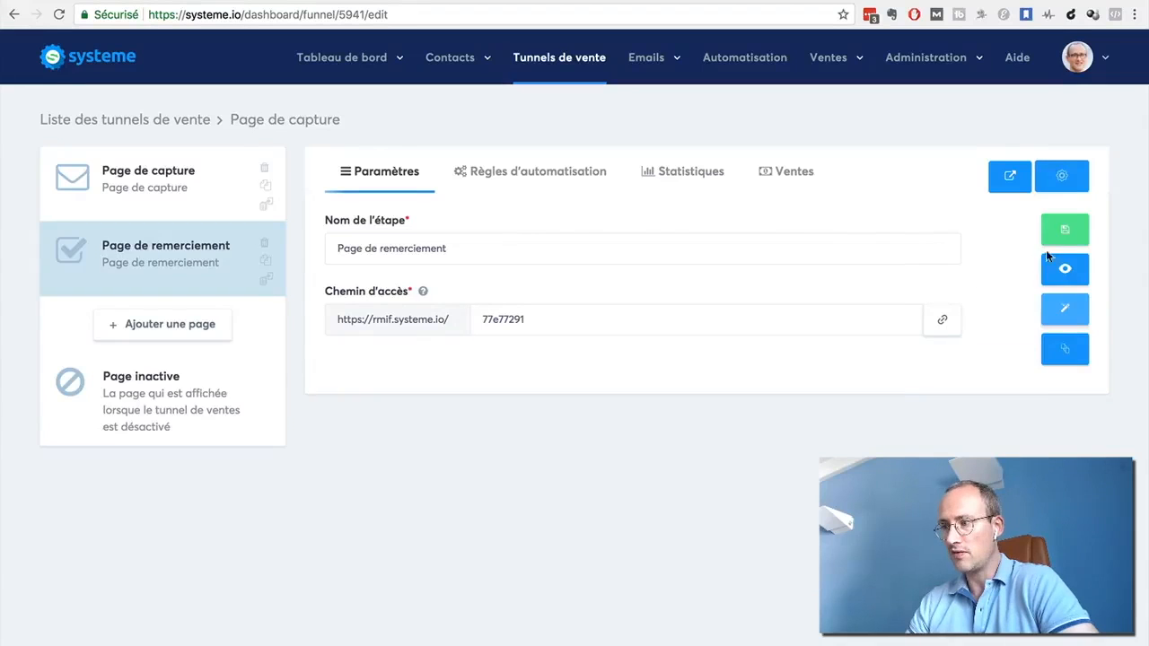
click(1060, 313)
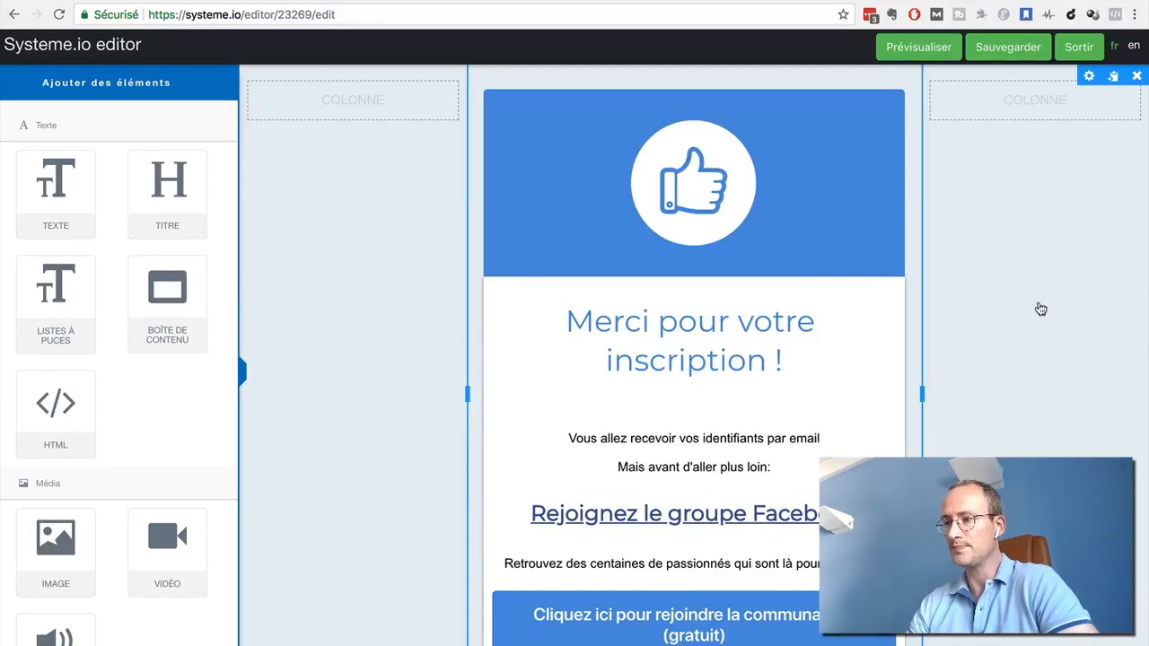
click(739, 371)
click(973, 416)
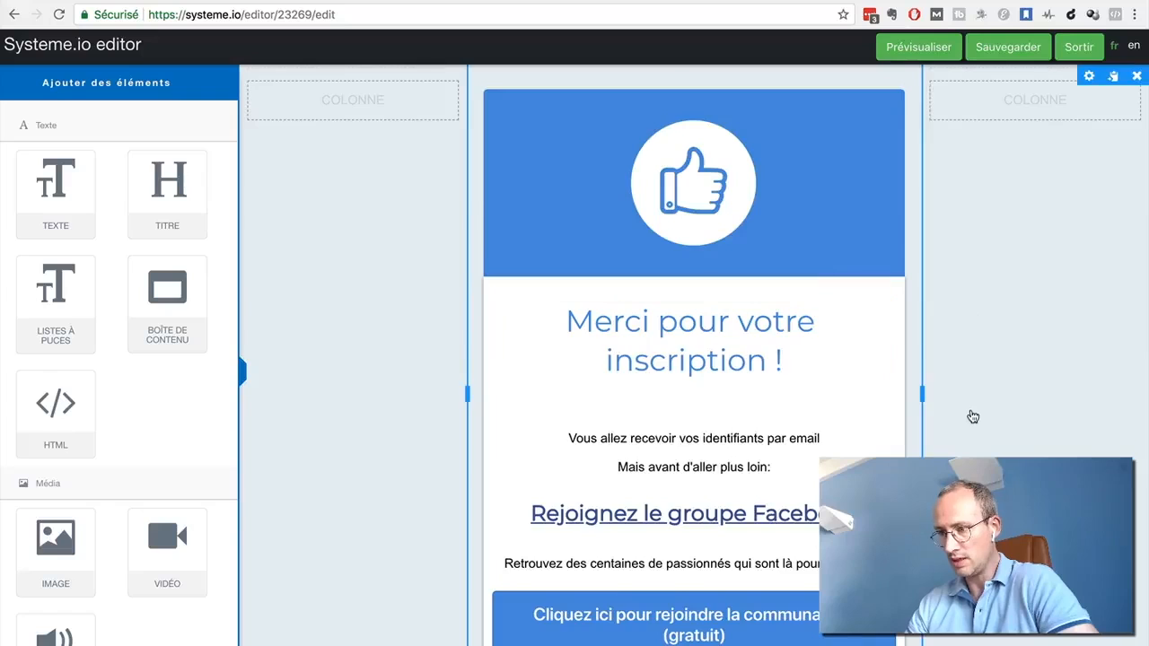
scroll(973, 417, down, 1)
scroll(973, 416, up, 1)
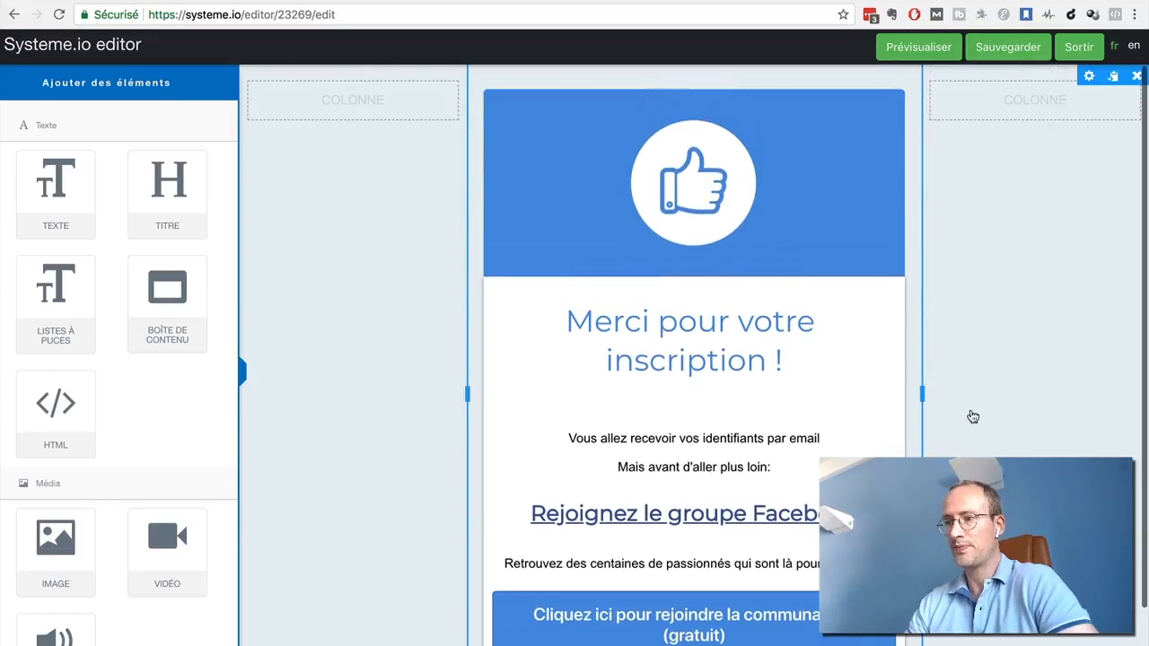
Delete the line "Vous allez recevoir vos identifiants par email" and its empty line from the text below the thank-you heading
click(781, 438)
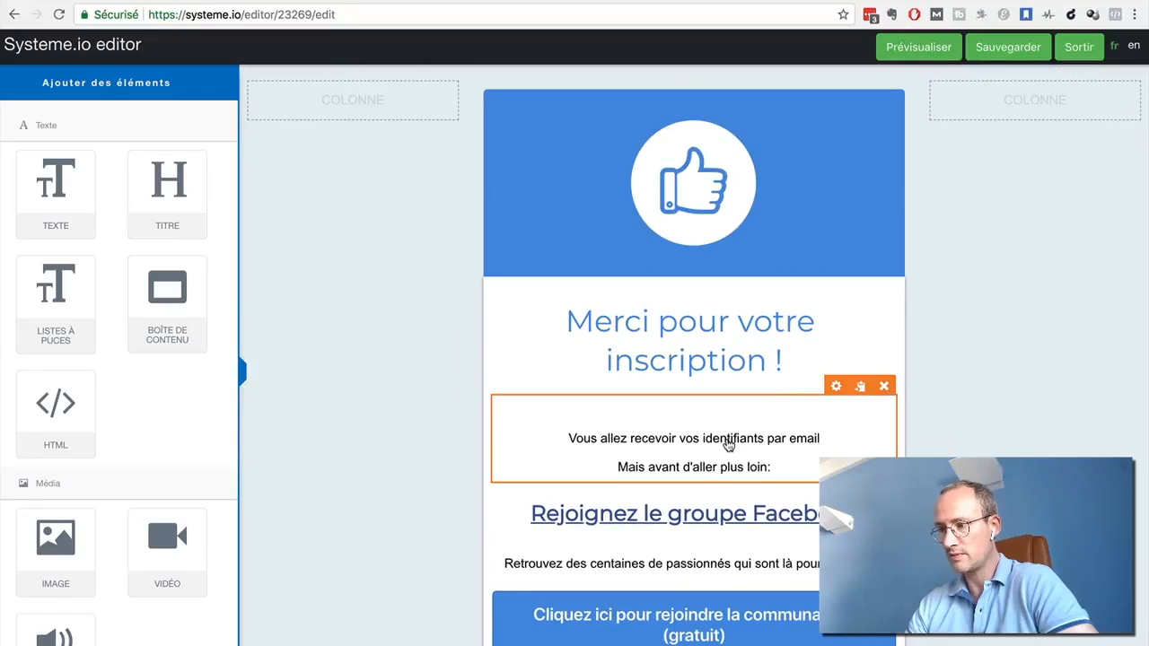
click(614, 437)
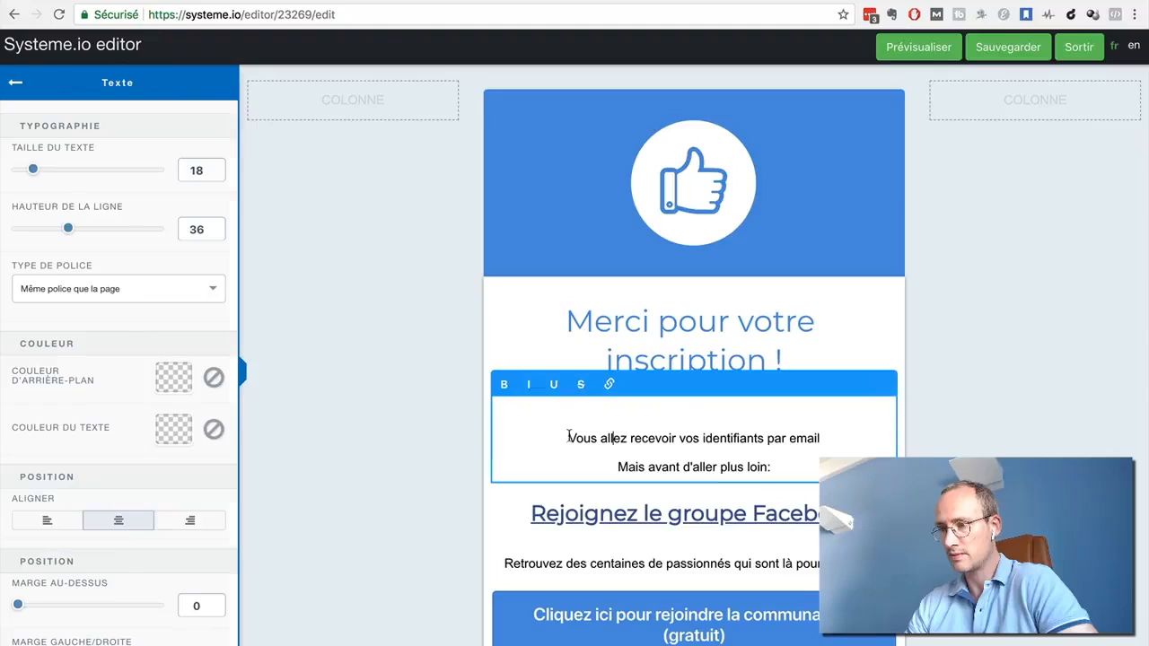
drag(567, 437, 826, 438)
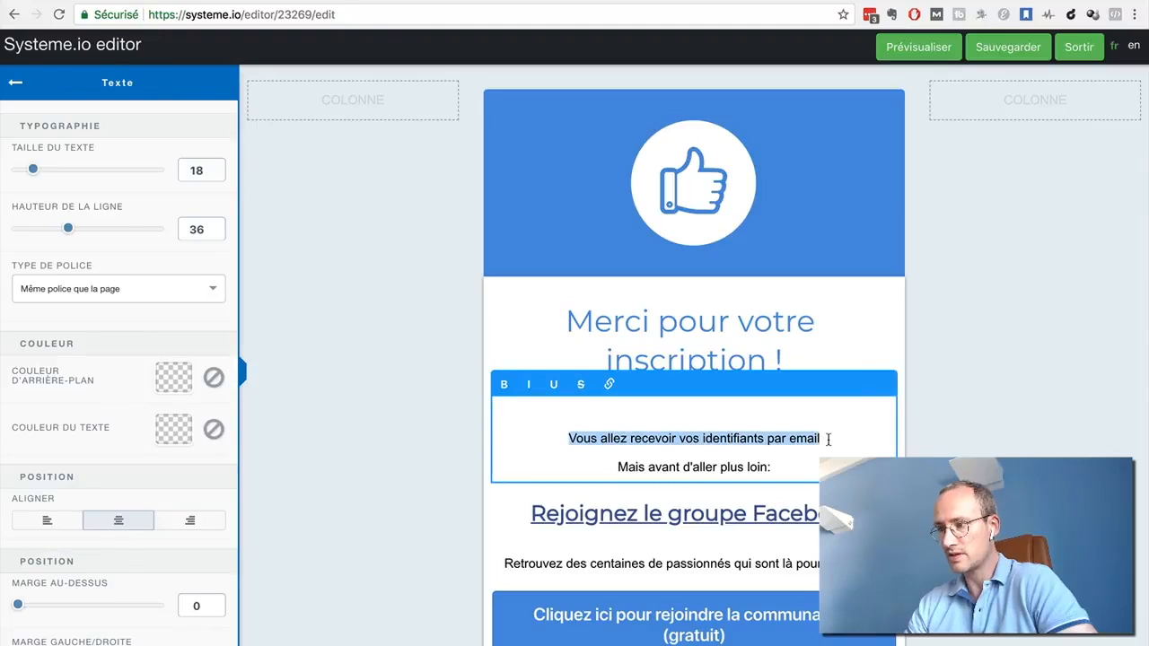
key(BackSpace)
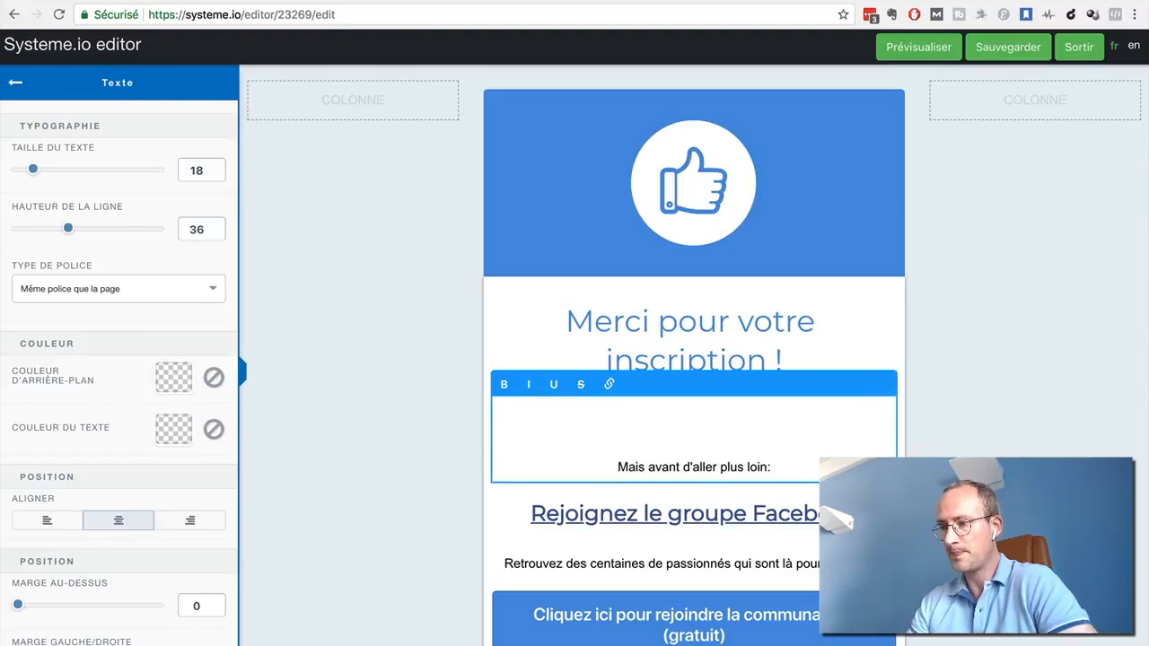
key(BackSpace)
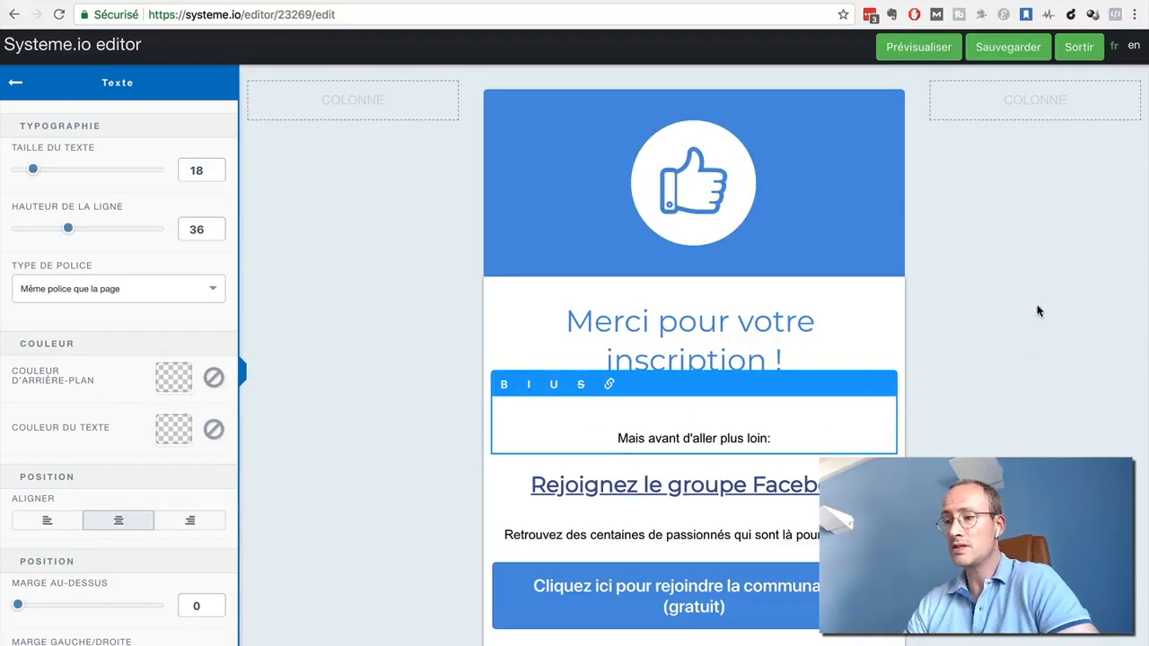
Look over the edited thank-you page at full width and browse the elements available for adding to it
click(998, 283)
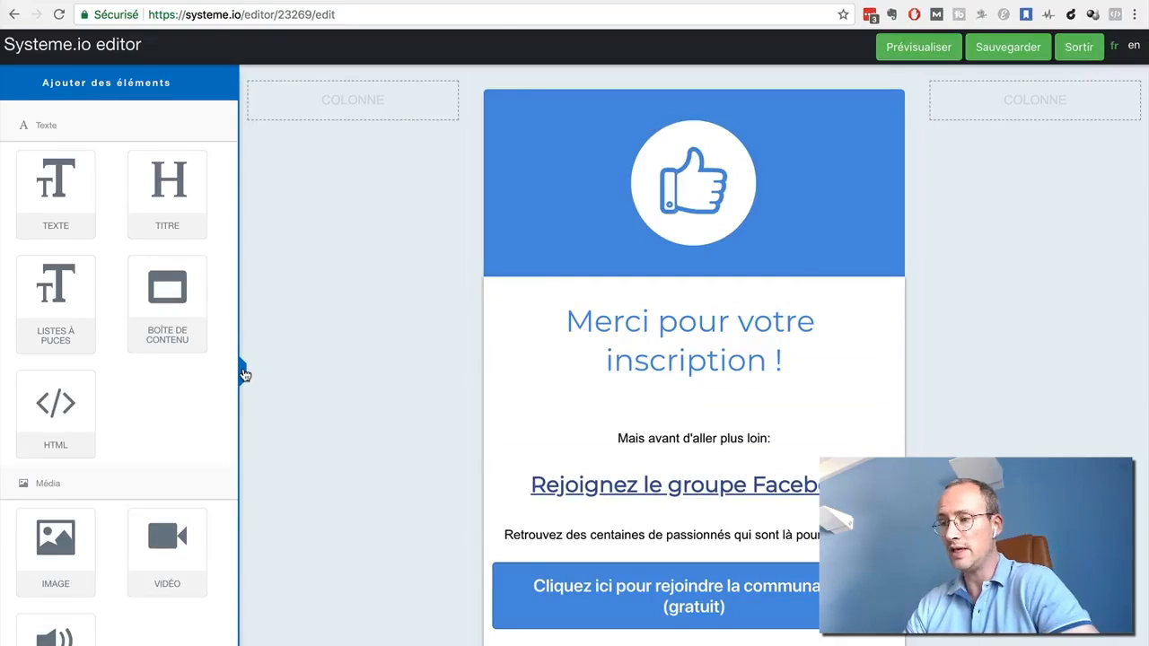
click(243, 372)
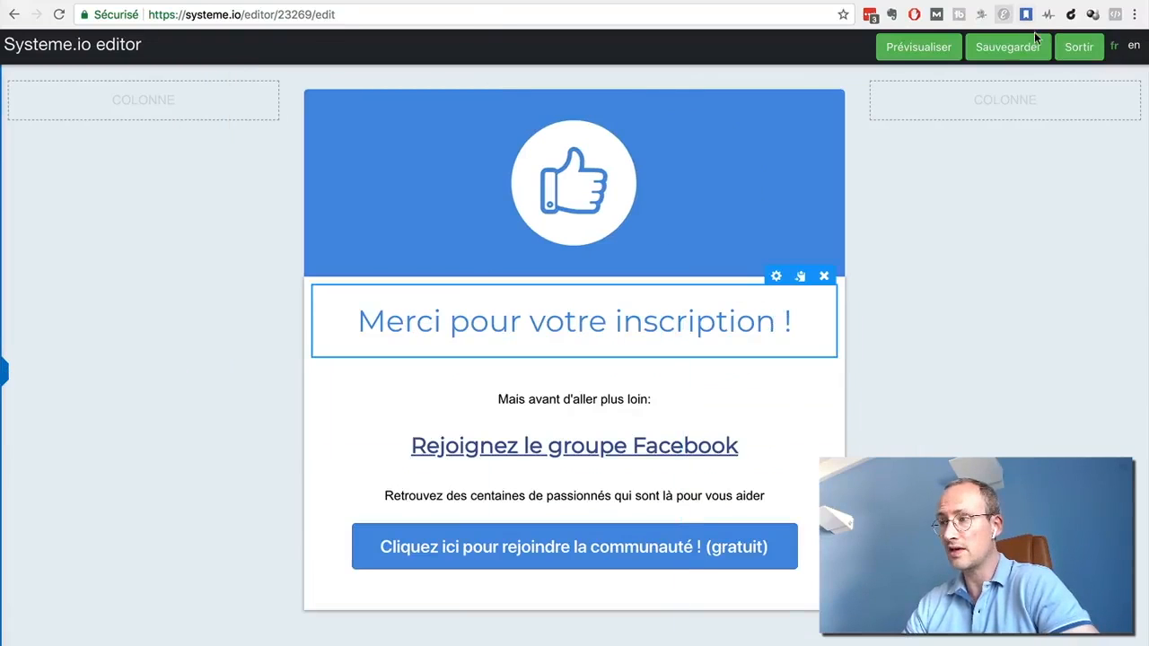
click(6, 373)
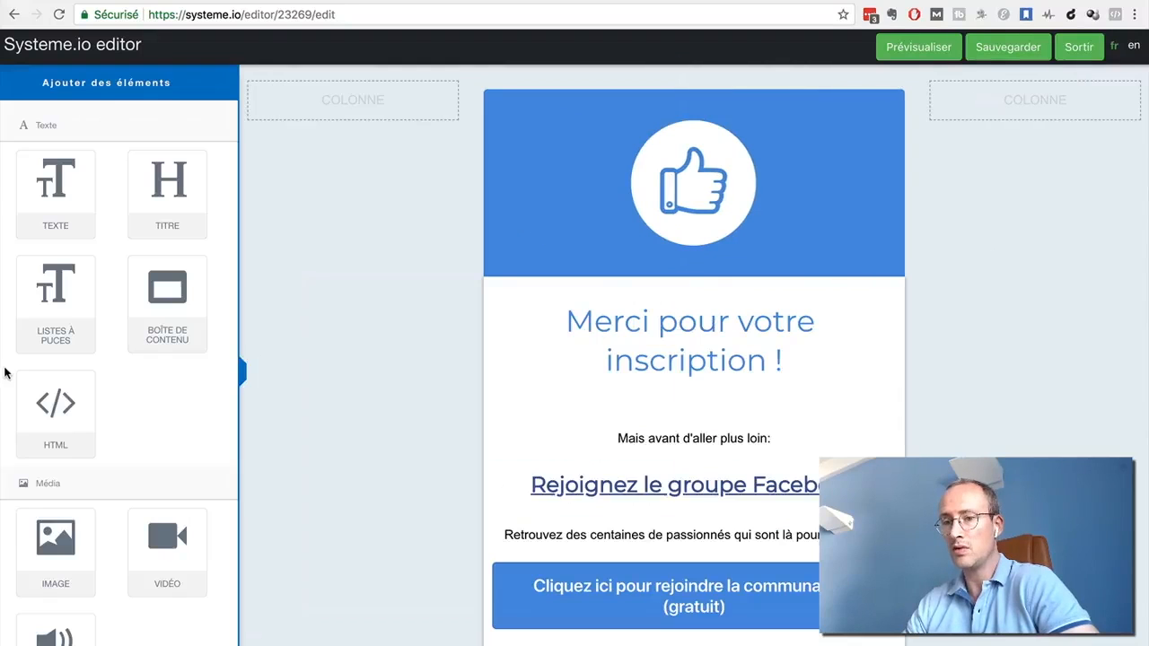
scroll(33, 342, down, 10)
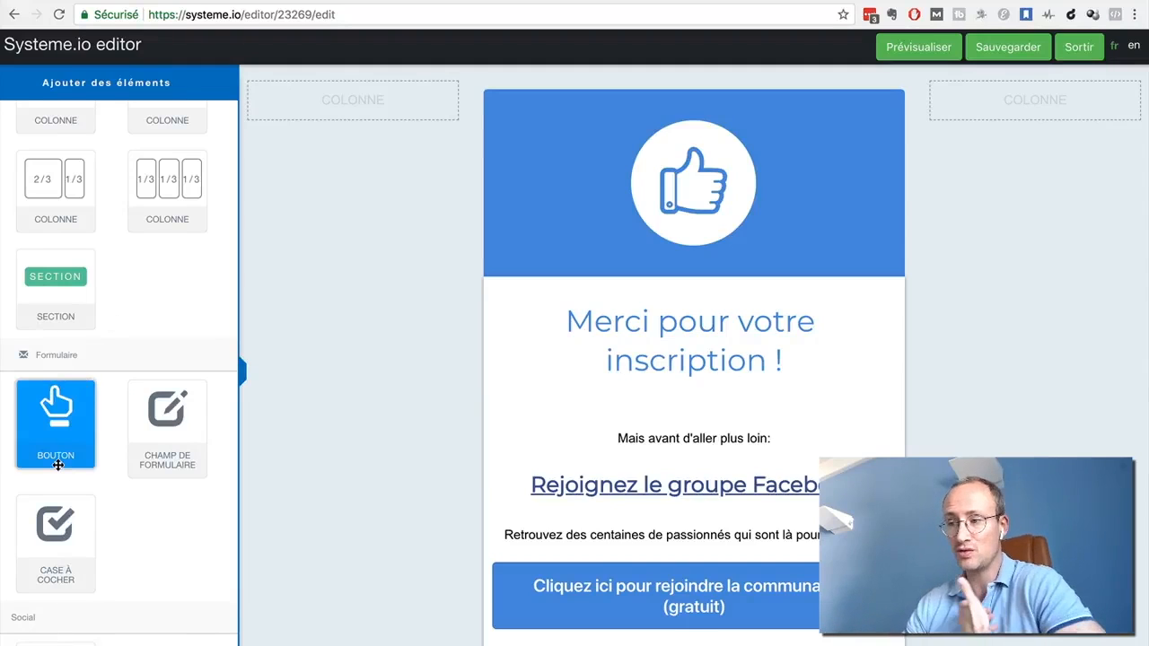
scroll(57, 465, down, 2)
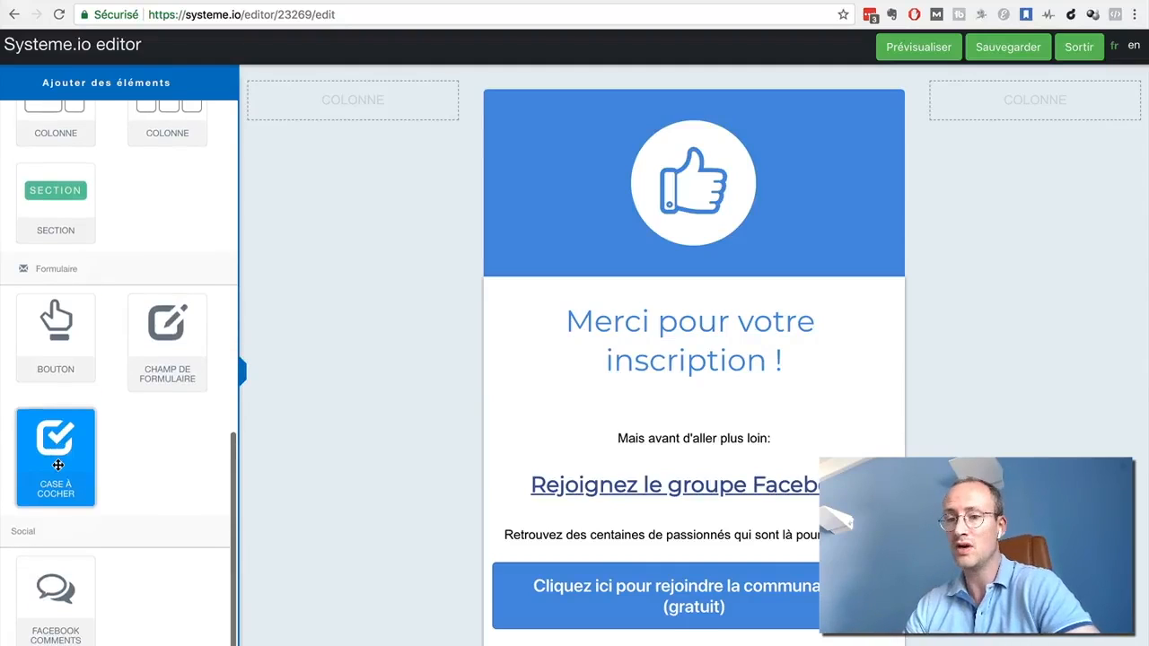
scroll(43, 242, up, 3)
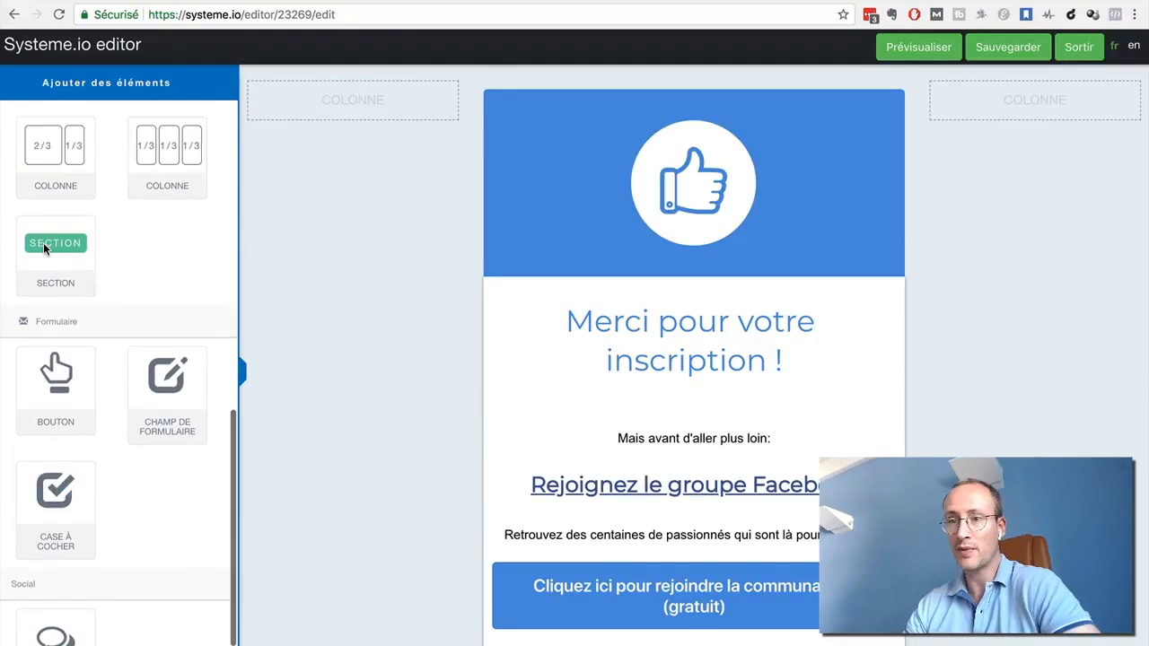
scroll(43, 243, up, 5)
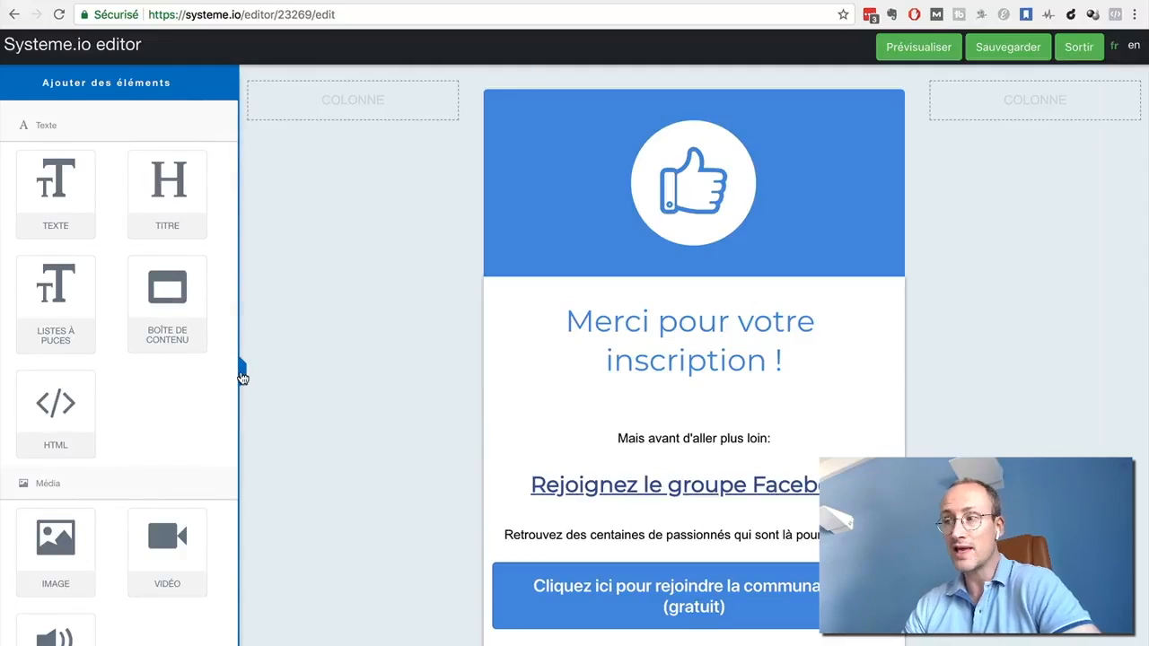
Save the thank-you page and exit the page editor to return to the funnel
click(241, 373)
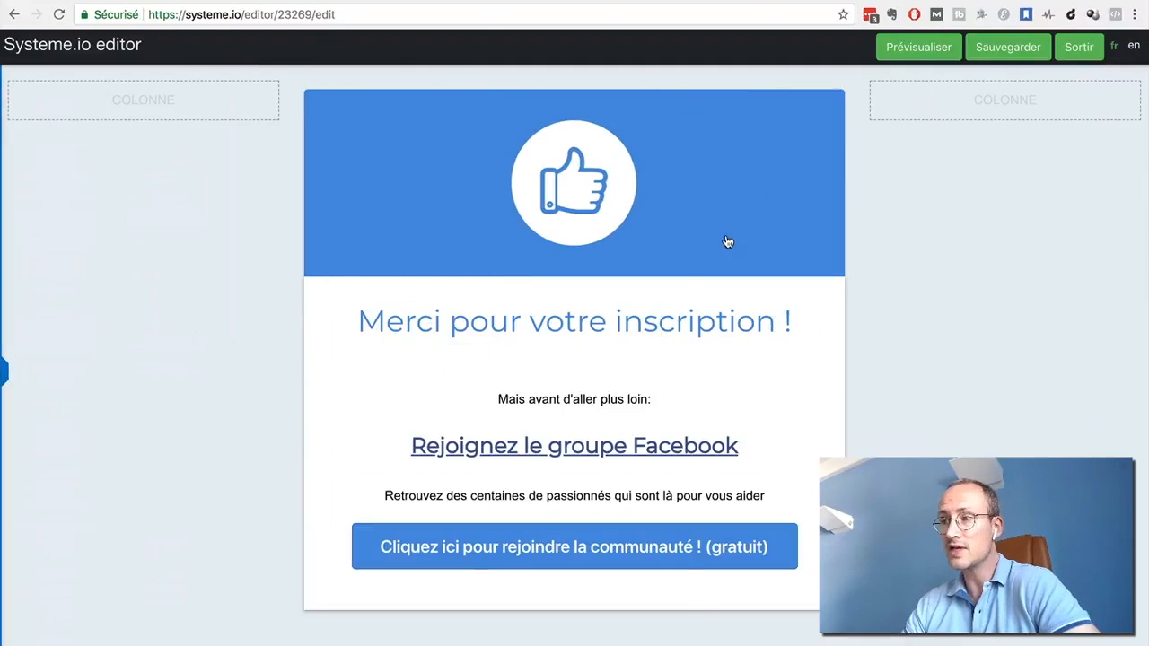
click(1007, 48)
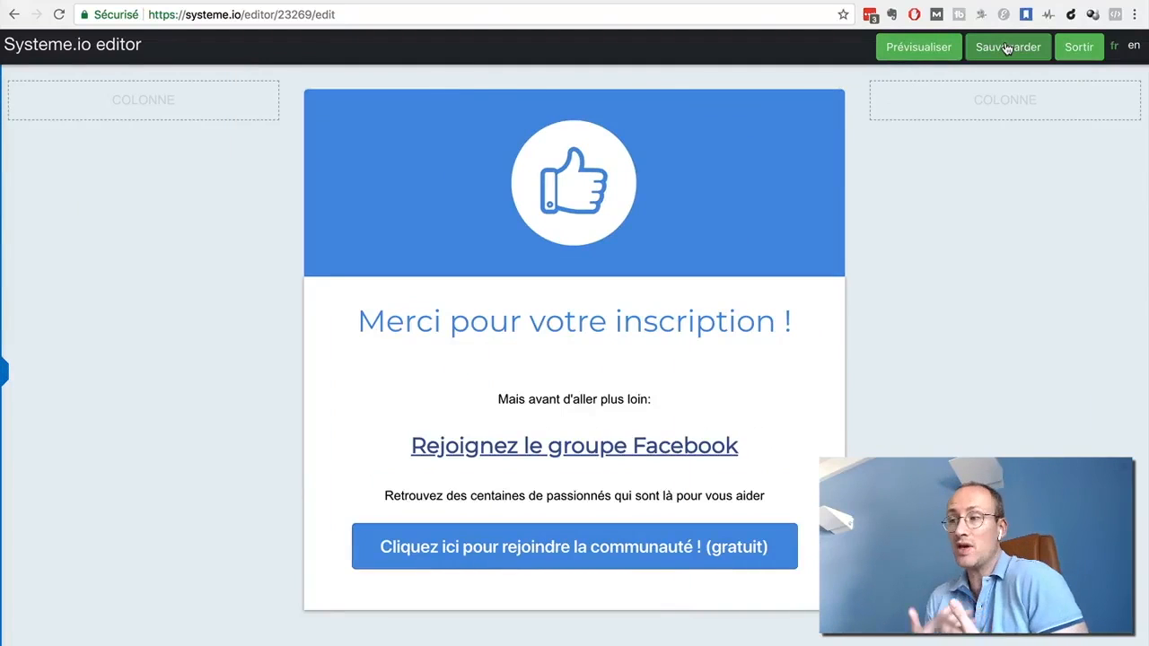
click(1088, 49)
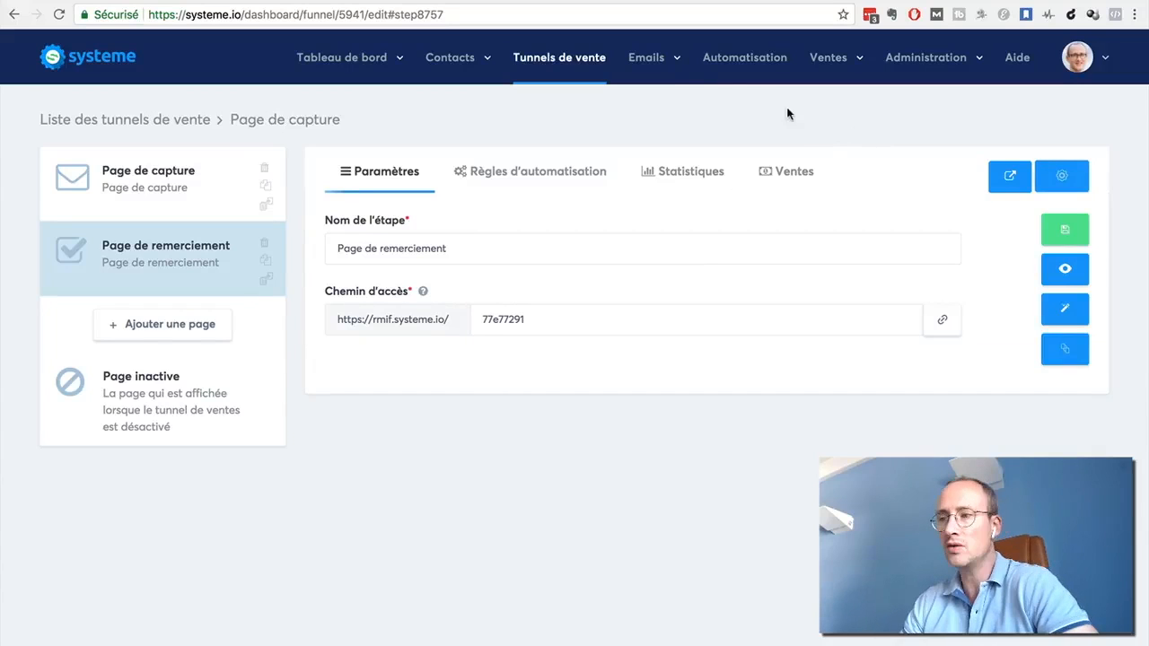
View the list of sales funnels and return to the "Page de capture" funnel
mouse_move(644, 61)
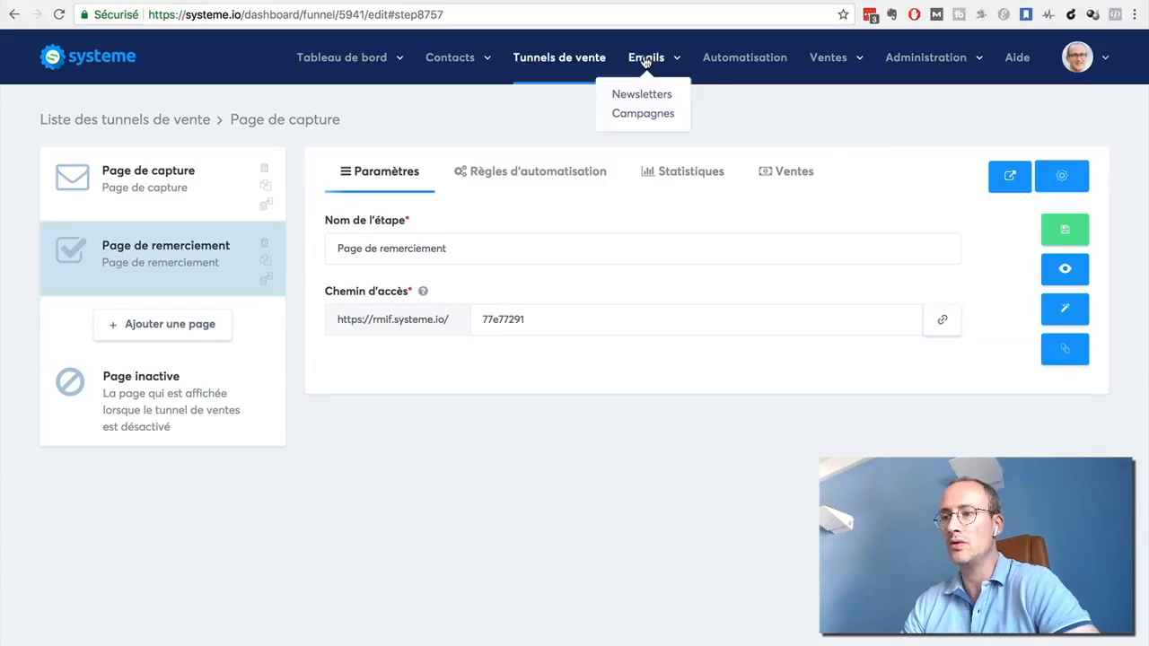
click(540, 58)
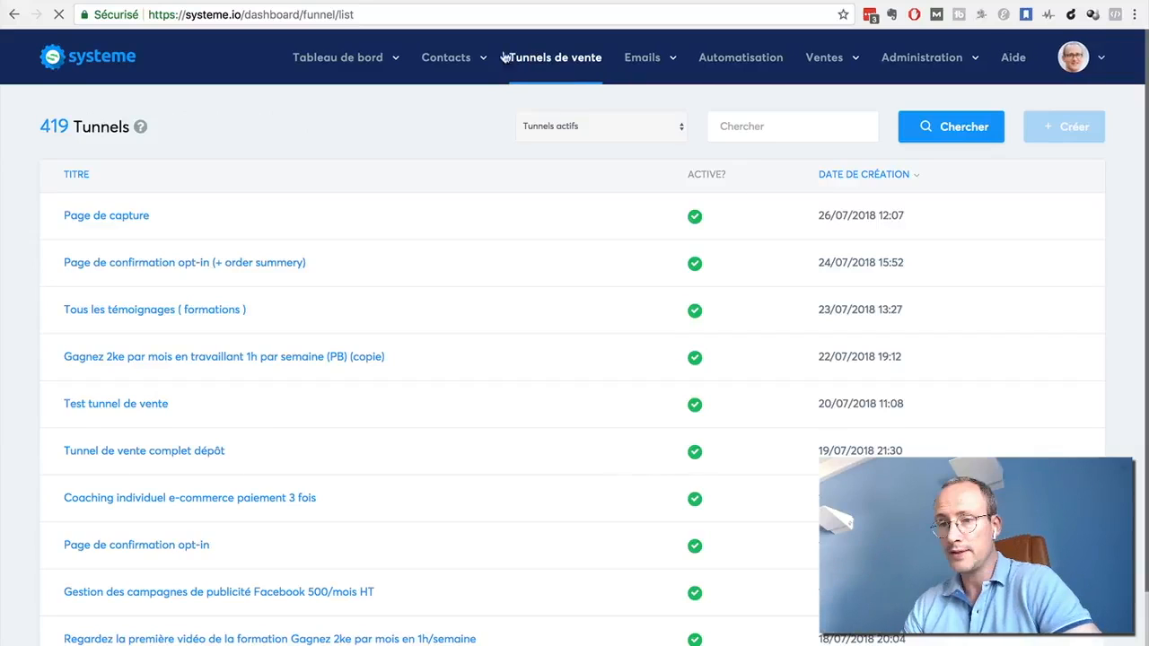
click(16, 16)
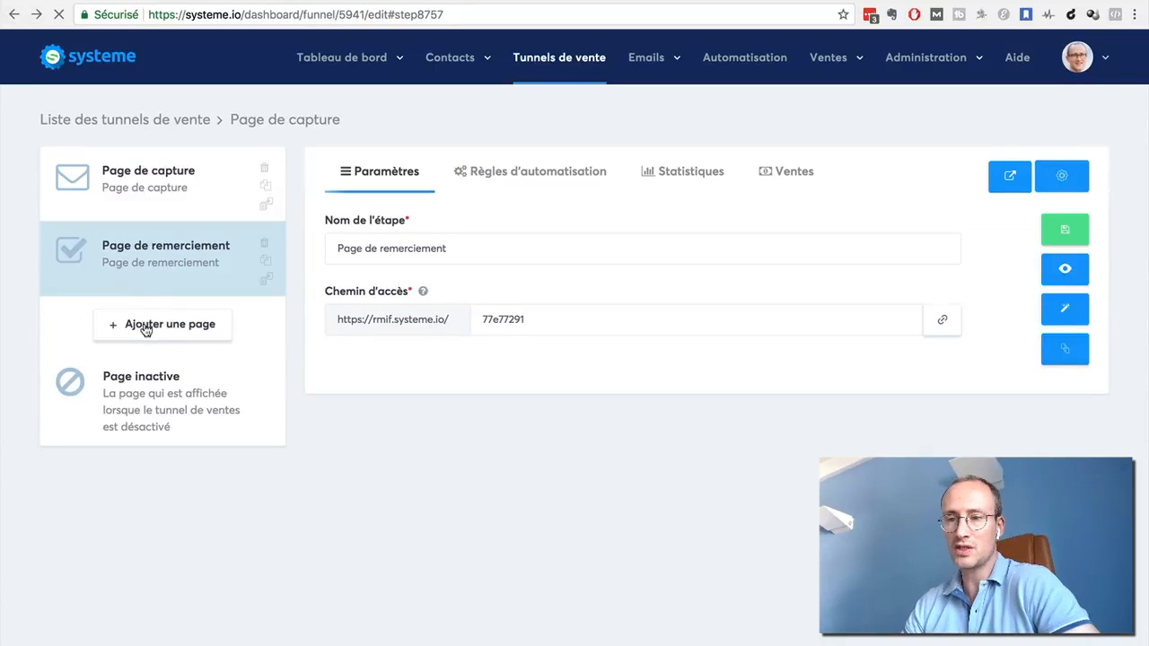
Add a funnel step named "Page de vente" with the type "Page de vente" and open its template choices
click(143, 327)
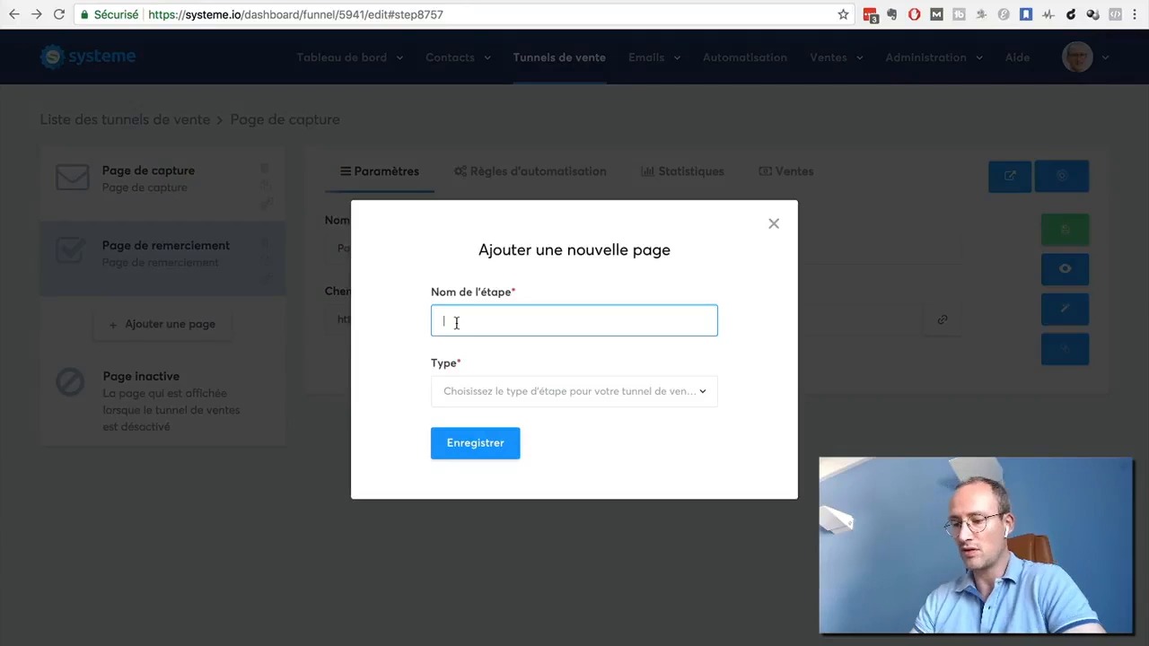
text(Page de vente)
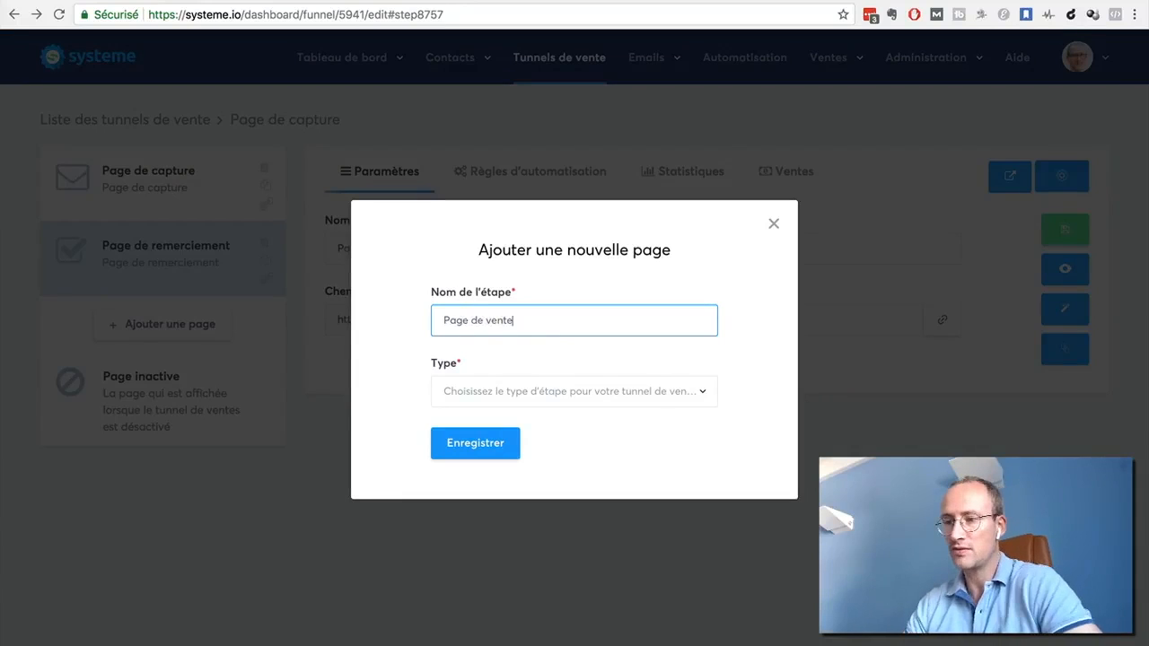
click(679, 399)
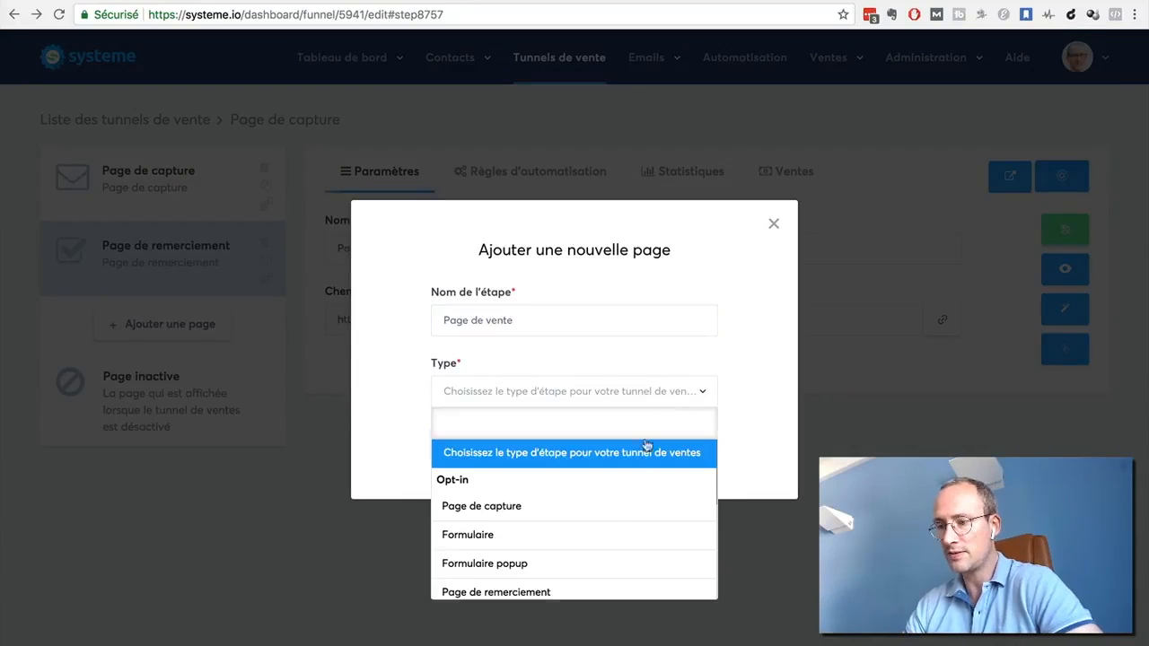
scroll(608, 507, down, 2)
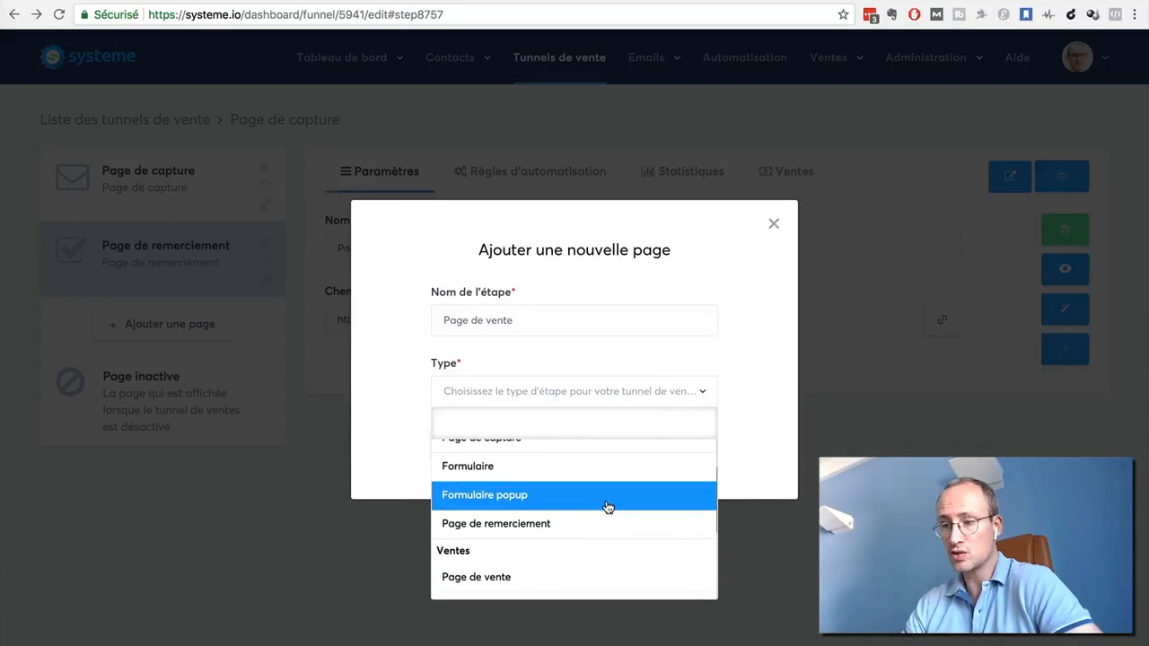
scroll(583, 536, down, 2)
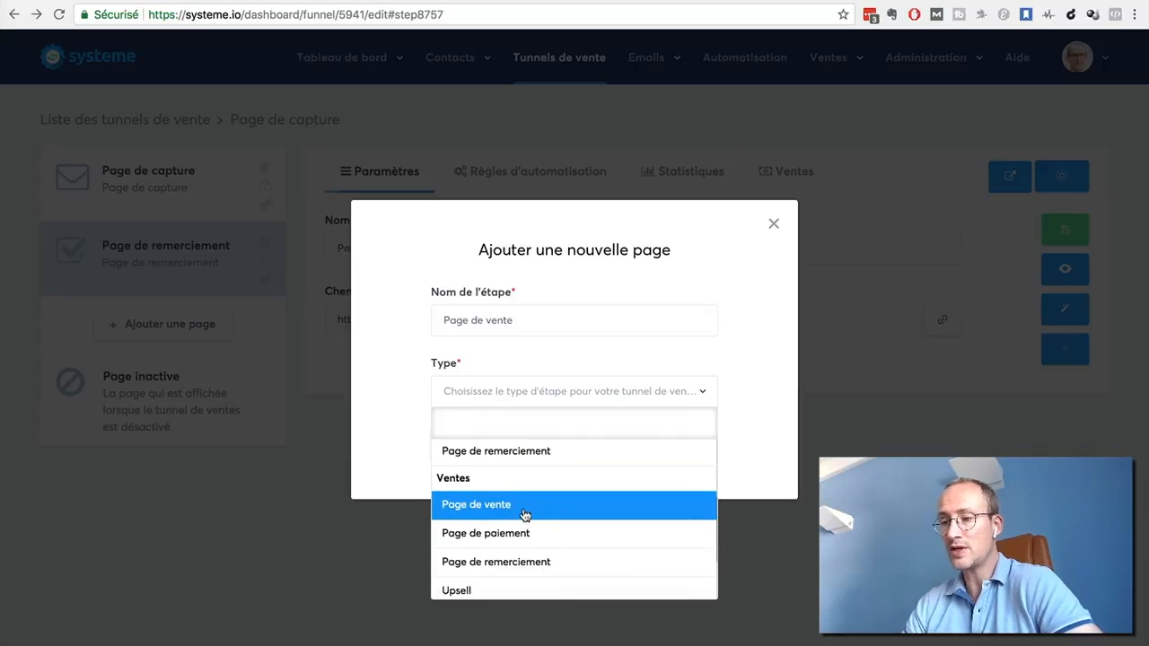
click(525, 511)
click(466, 449)
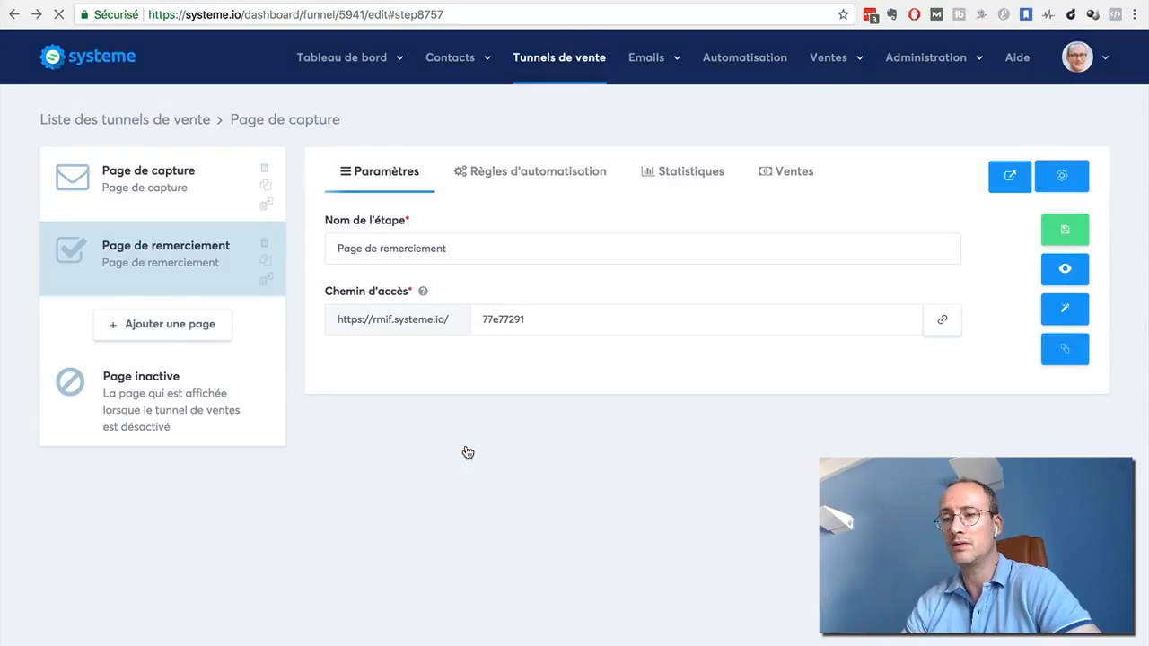
click(139, 329)
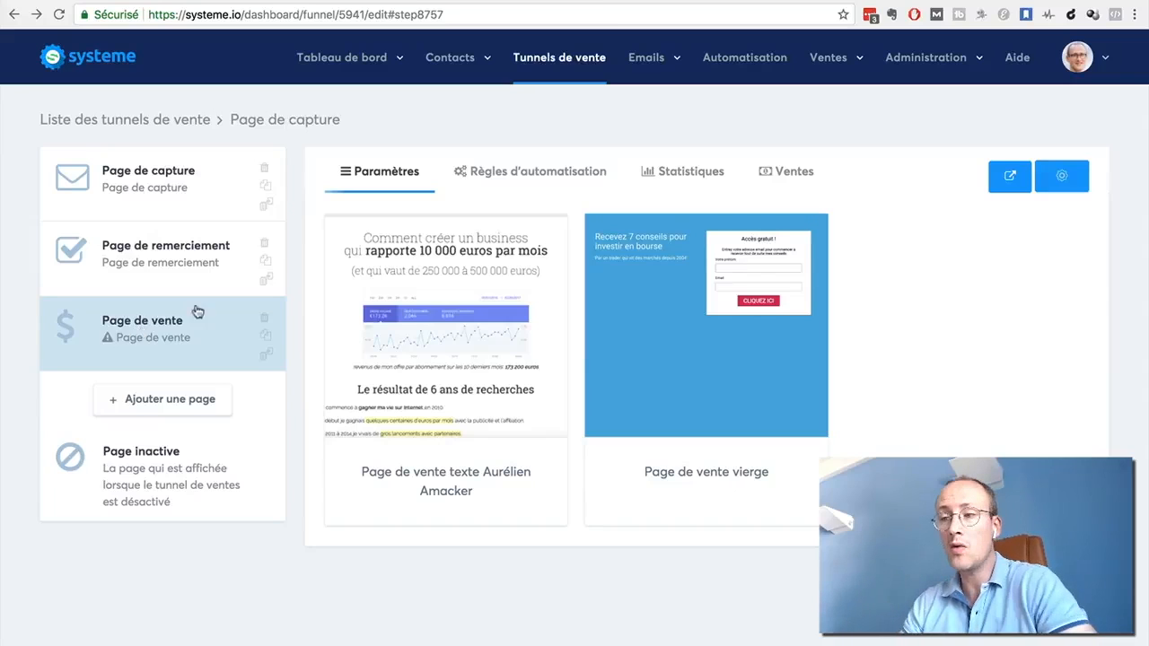
mouse_move(442, 301)
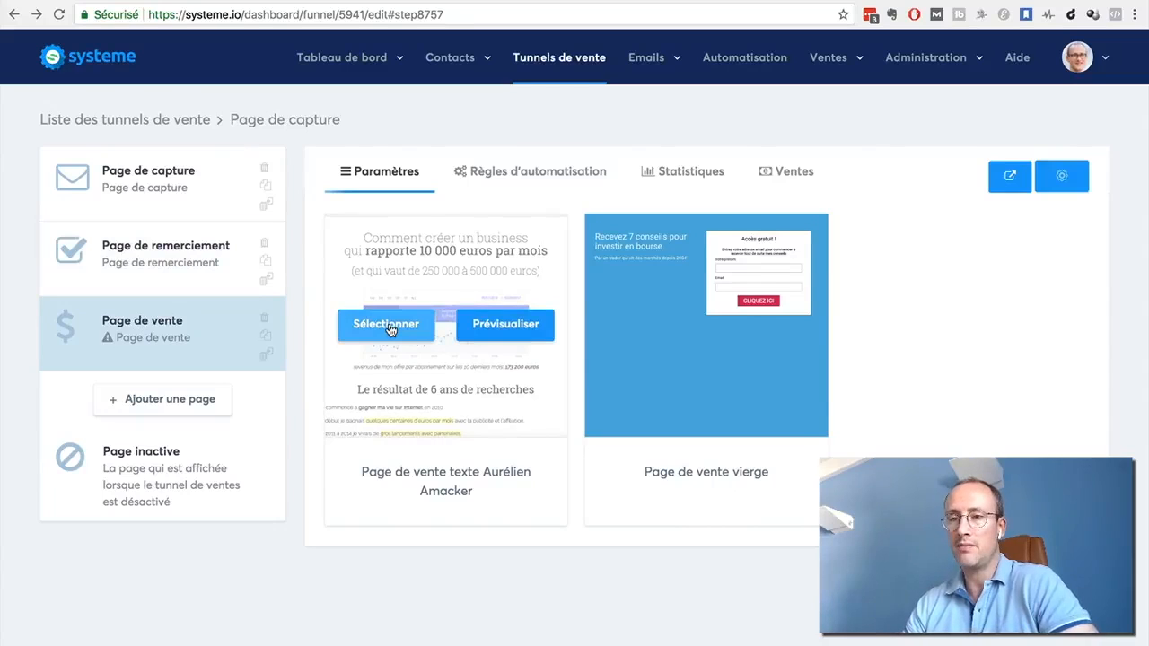
Delete the "Page de remerciement" step from the funnel, confirm the deletion and select the sales page
click(265, 246)
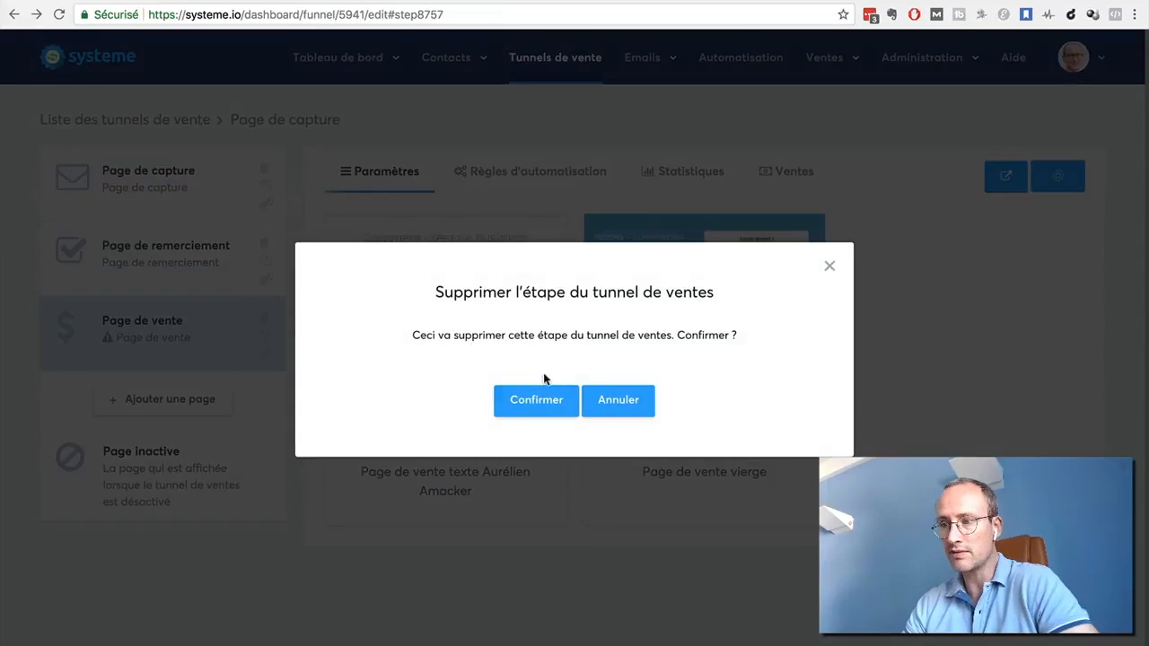
click(535, 399)
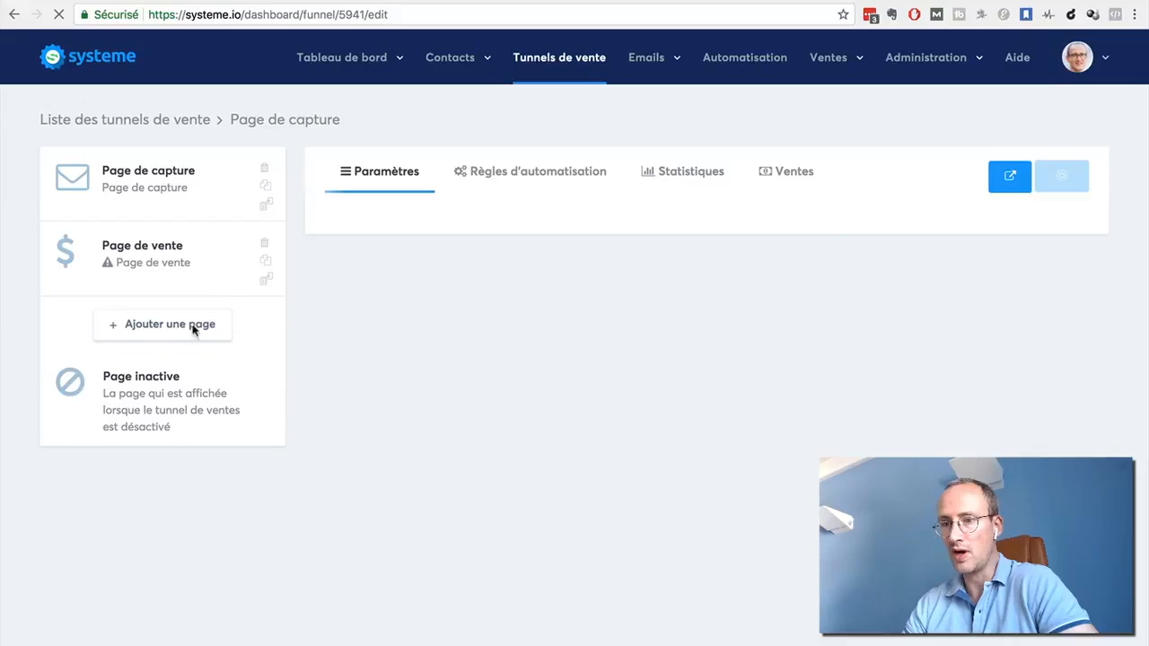
click(141, 251)
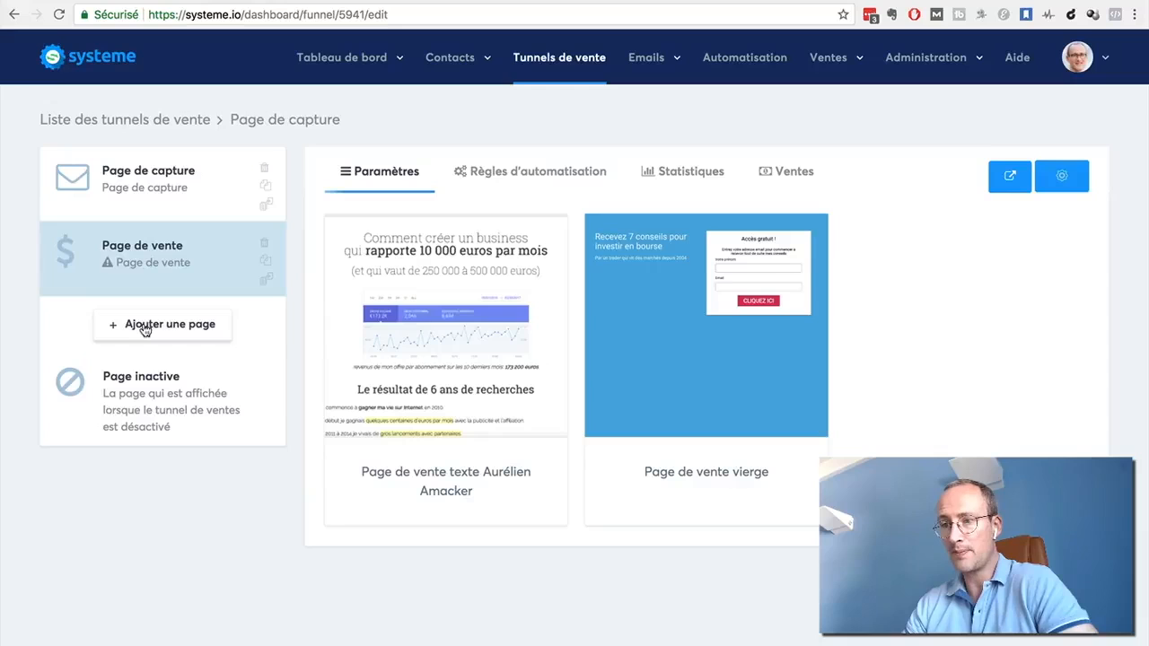
Add a funnel step named "Page de paiement" with the type "Page de paiement"
click(142, 322)
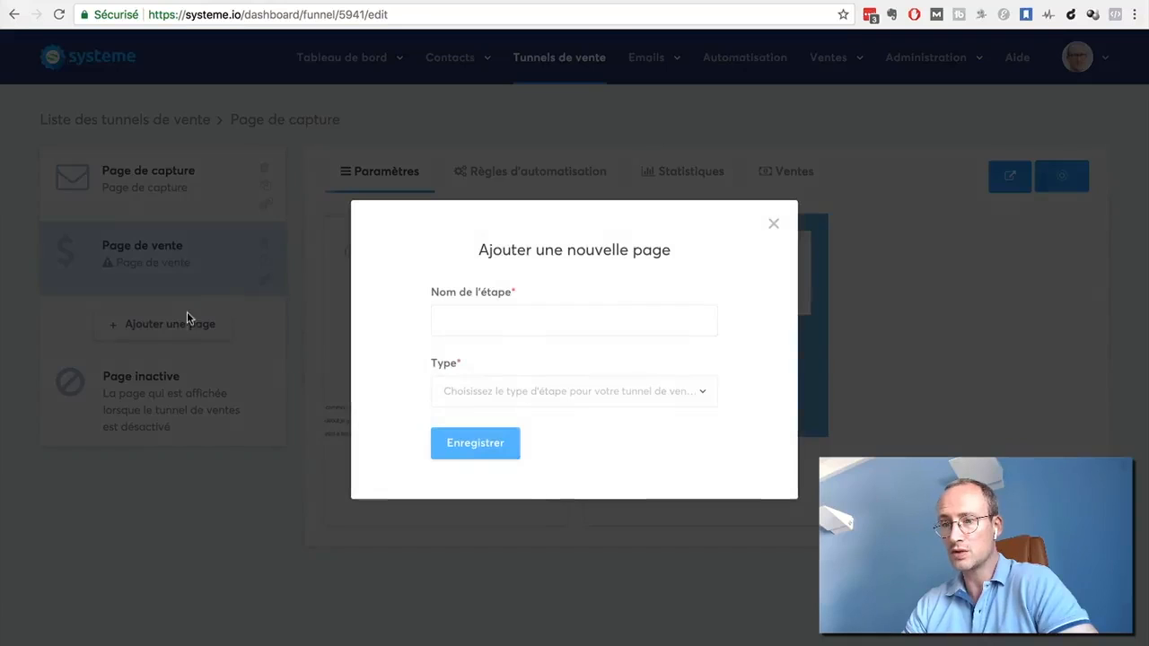
click(472, 320)
text(Page de paiement)
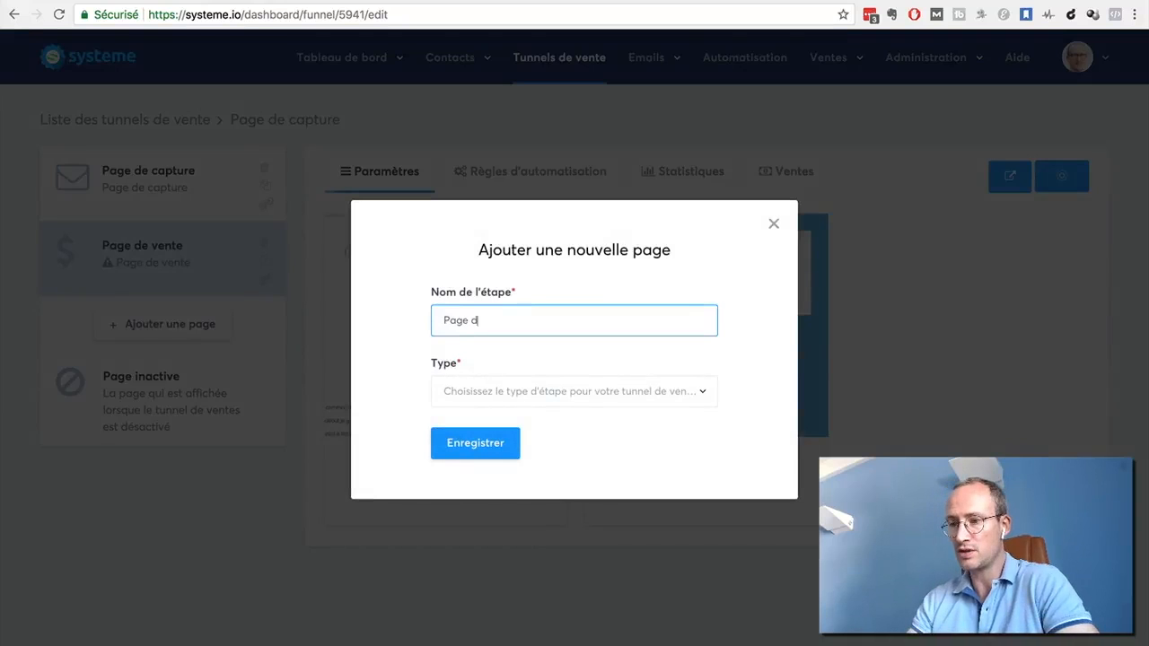
click(587, 393)
scroll(569, 489, down, 4)
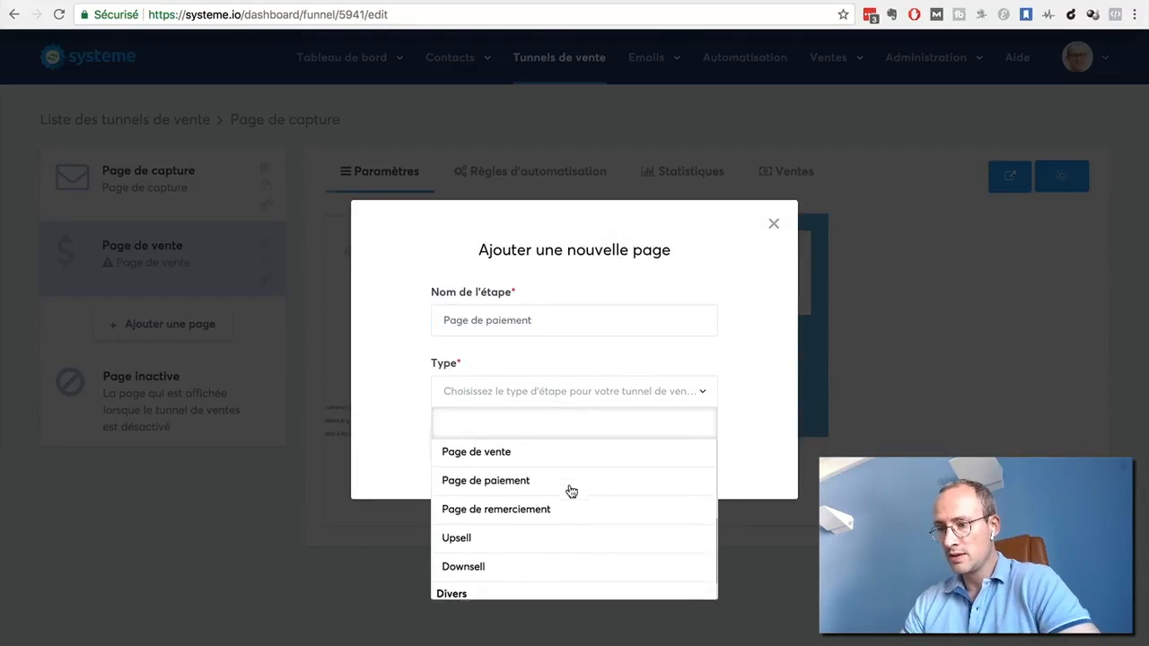
click(513, 499)
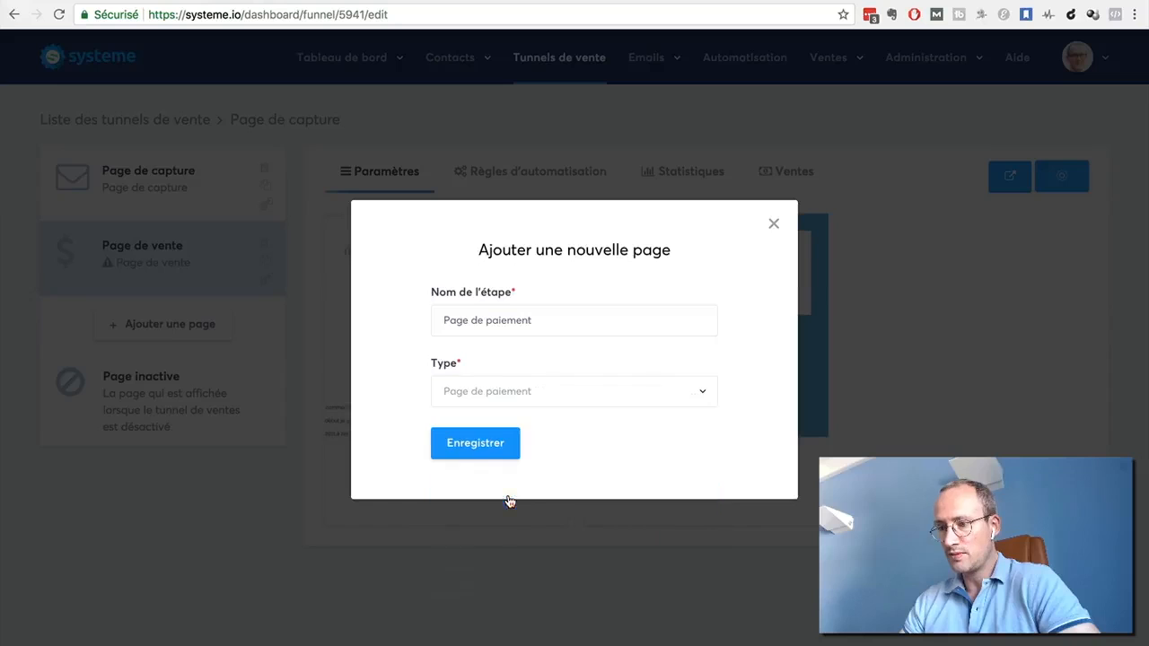
click(460, 446)
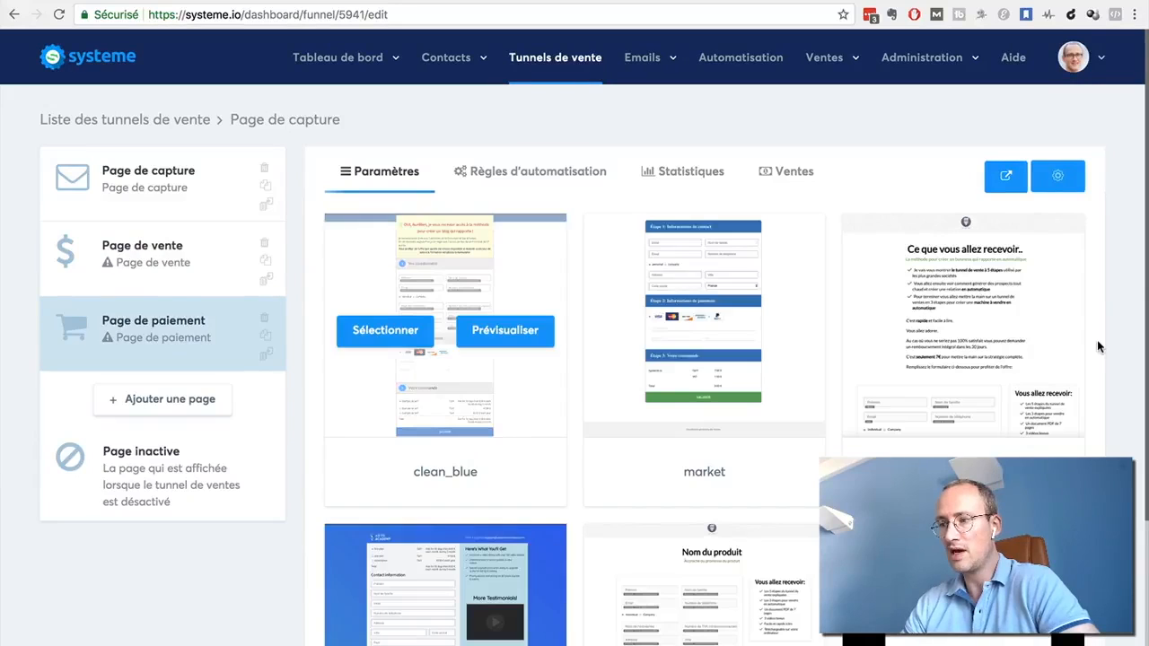
Browse the payment page templates, apply the "wildaudience" template to the payment page and save the step
scroll(1097, 341, down, 3)
scroll(1099, 347, up, 1)
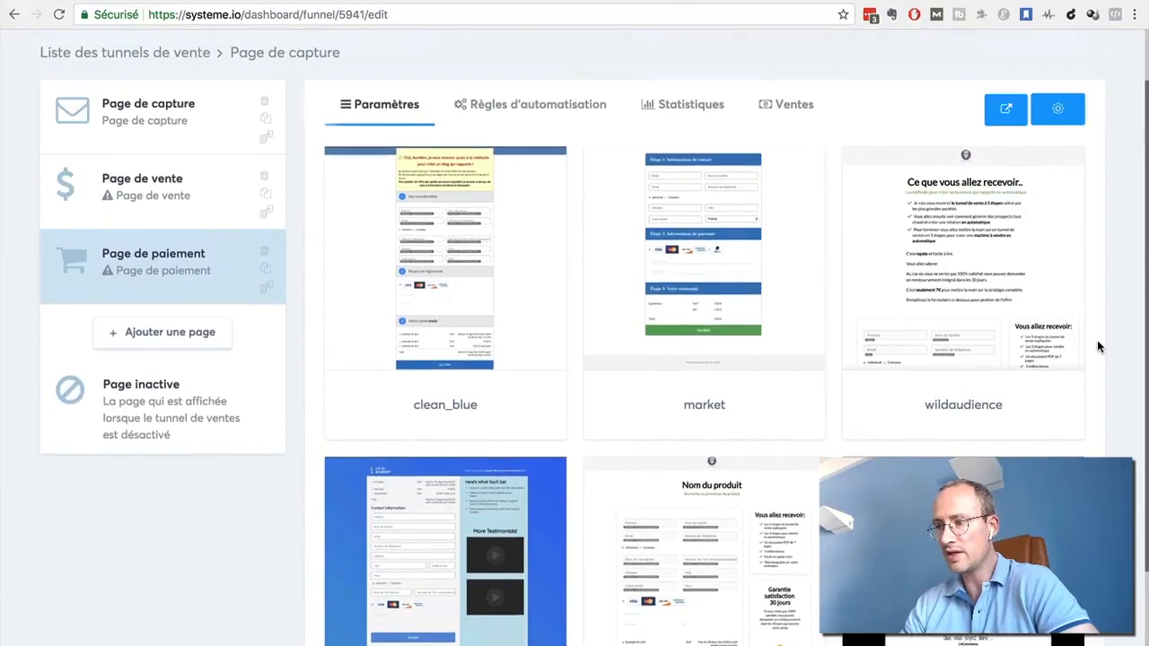
scroll(1098, 347, down, 2)
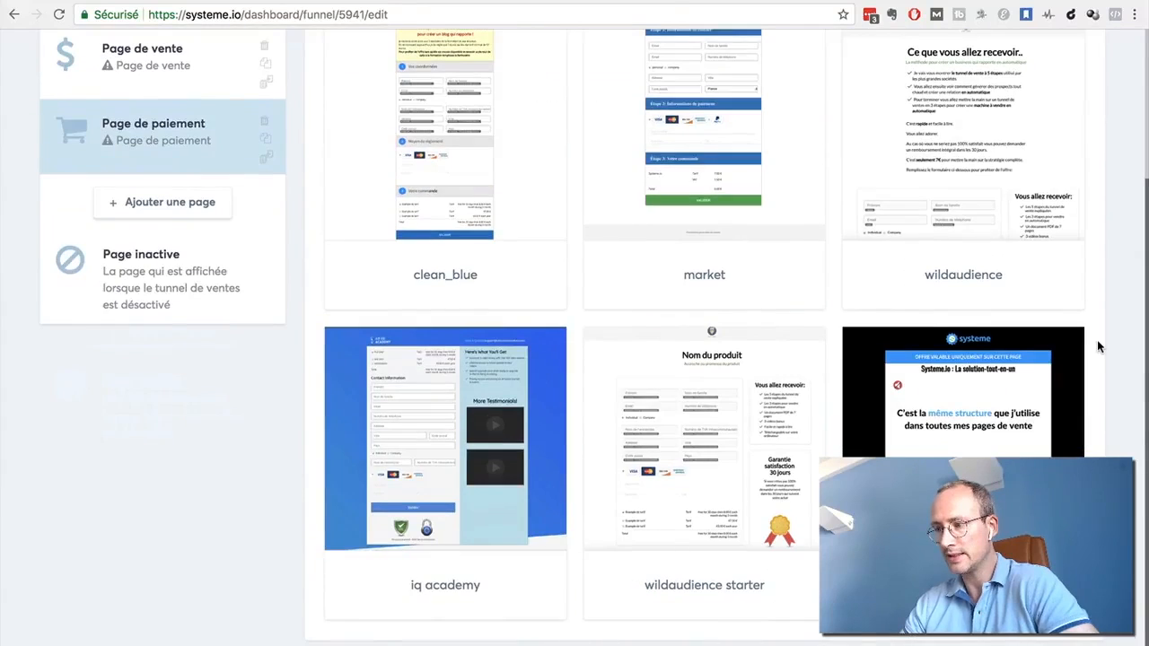
scroll(1097, 347, up, 1)
scroll(1097, 347, up, 3)
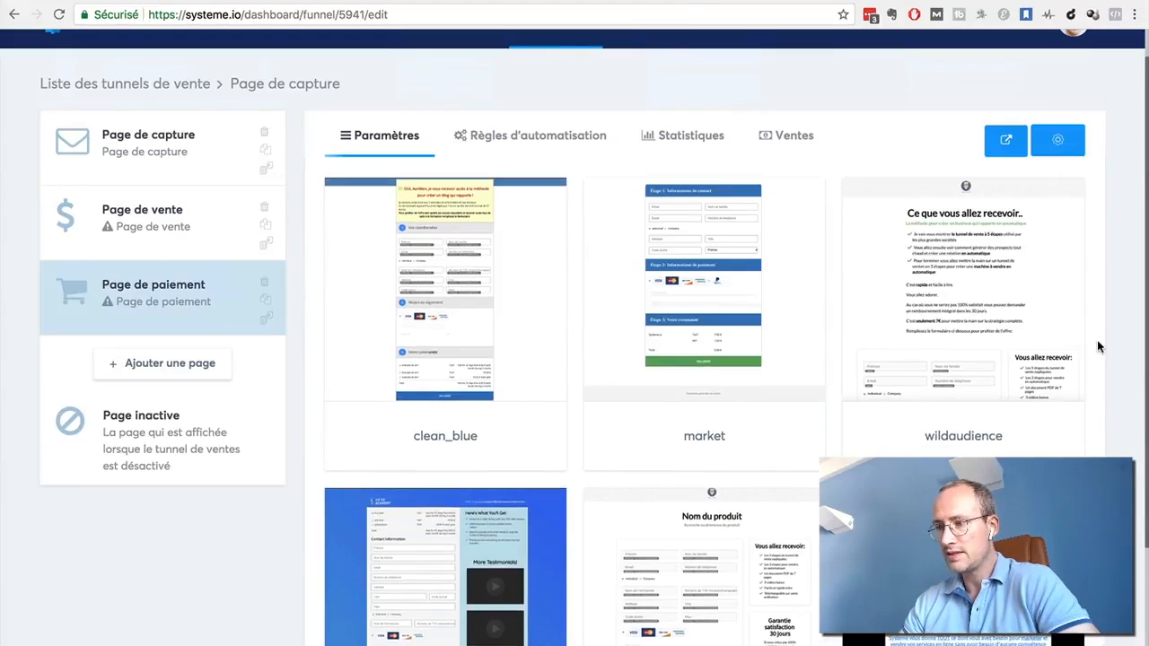
mouse_move(926, 303)
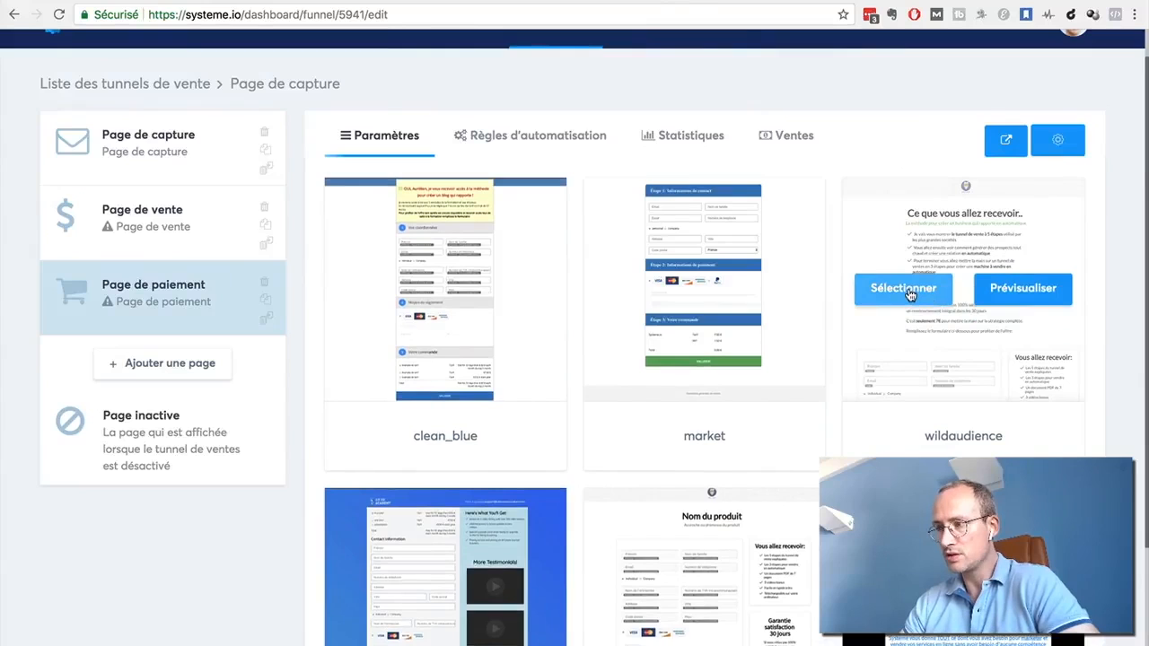
click(910, 294)
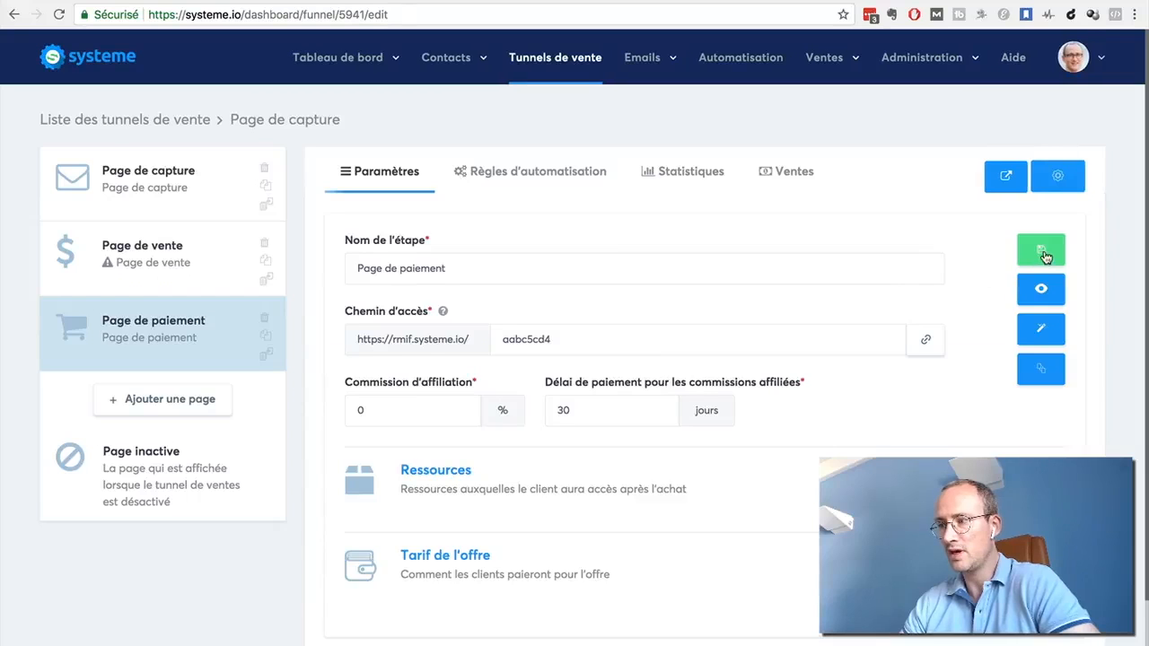
click(1046, 258)
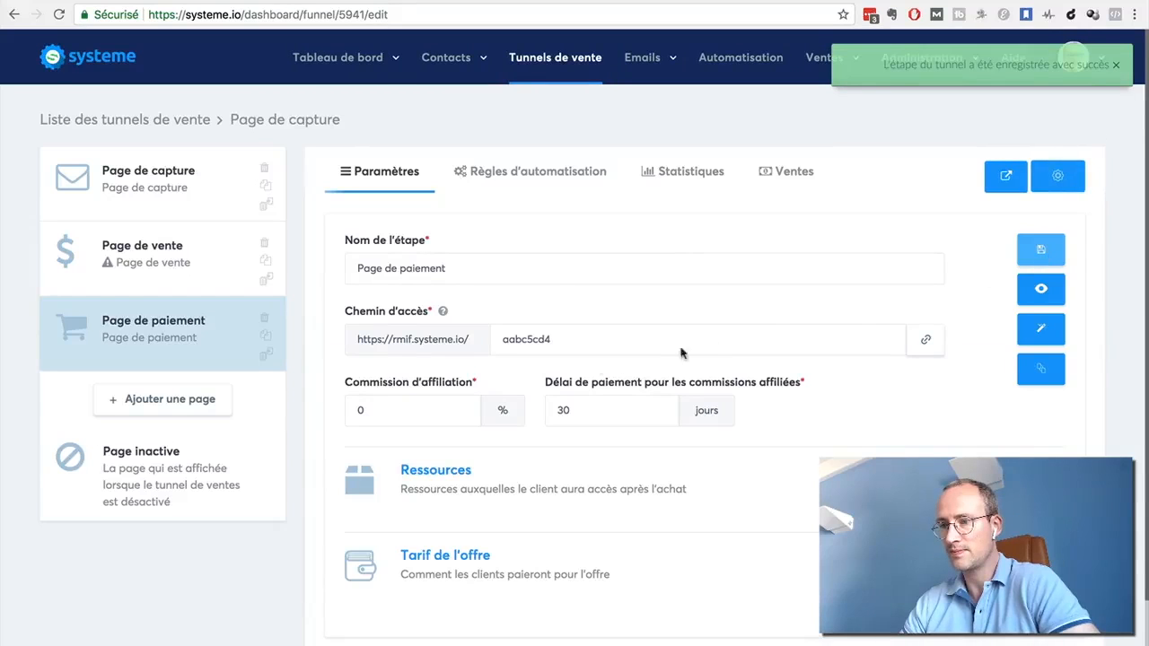
Add a sales-type "Page de remerciement" step named "Merci", apply the "Page de remerciement avec récapitulatif de commande" template and save it
click(151, 409)
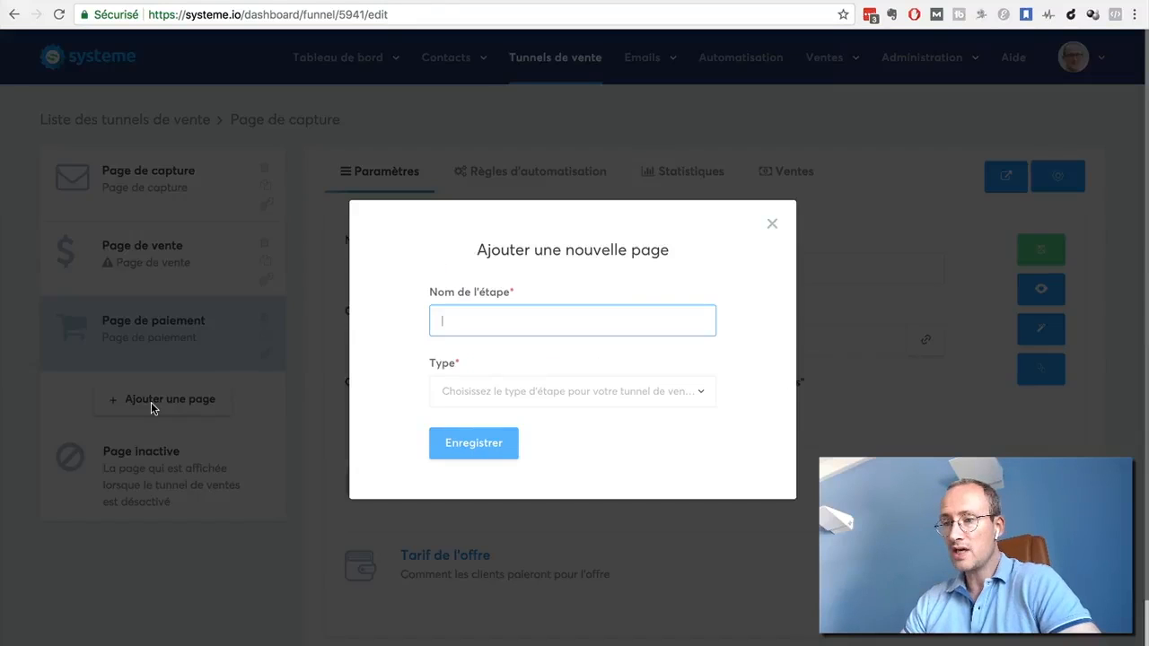
text(Merci)
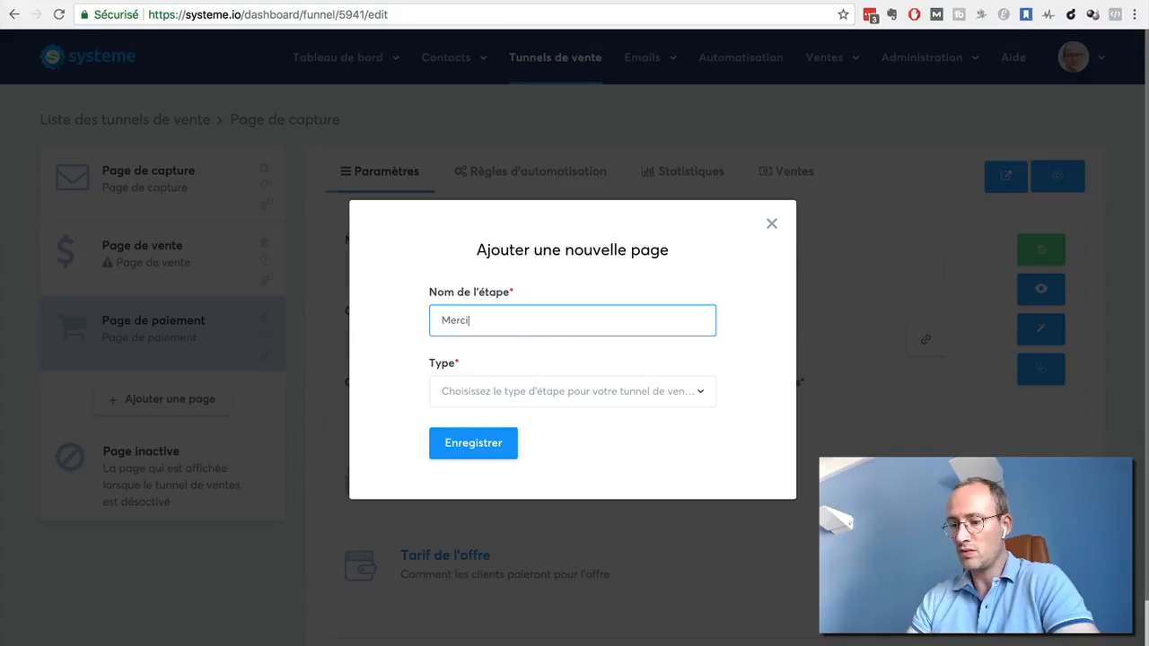
click(622, 397)
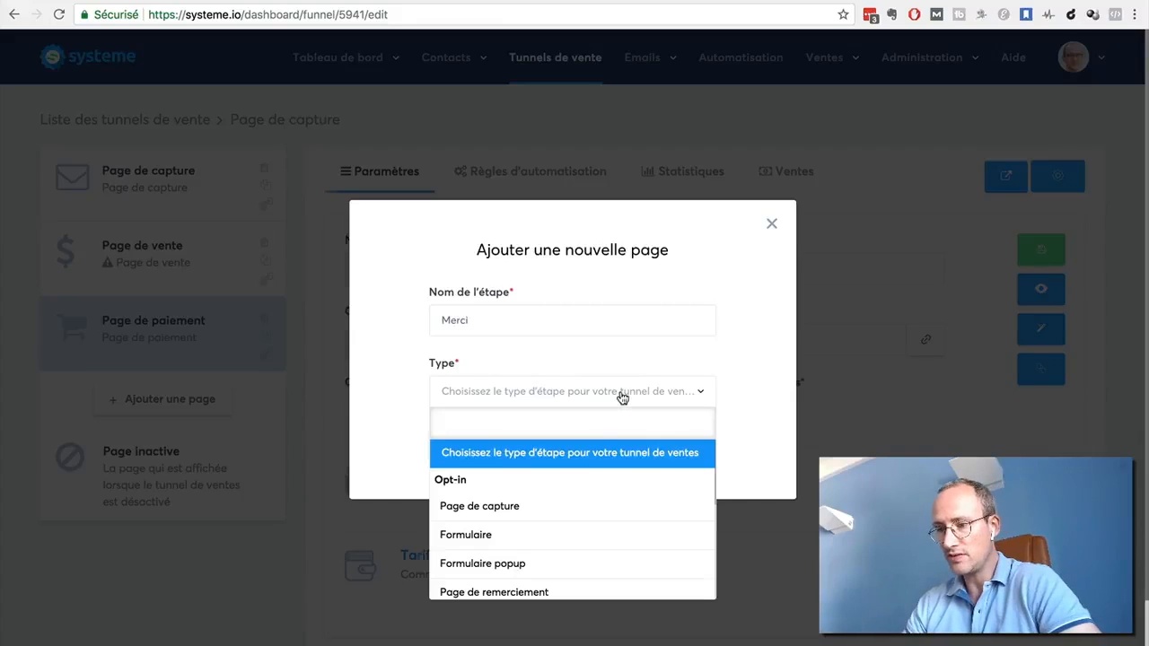
scroll(580, 476, down, 3)
scroll(581, 480, down, 2)
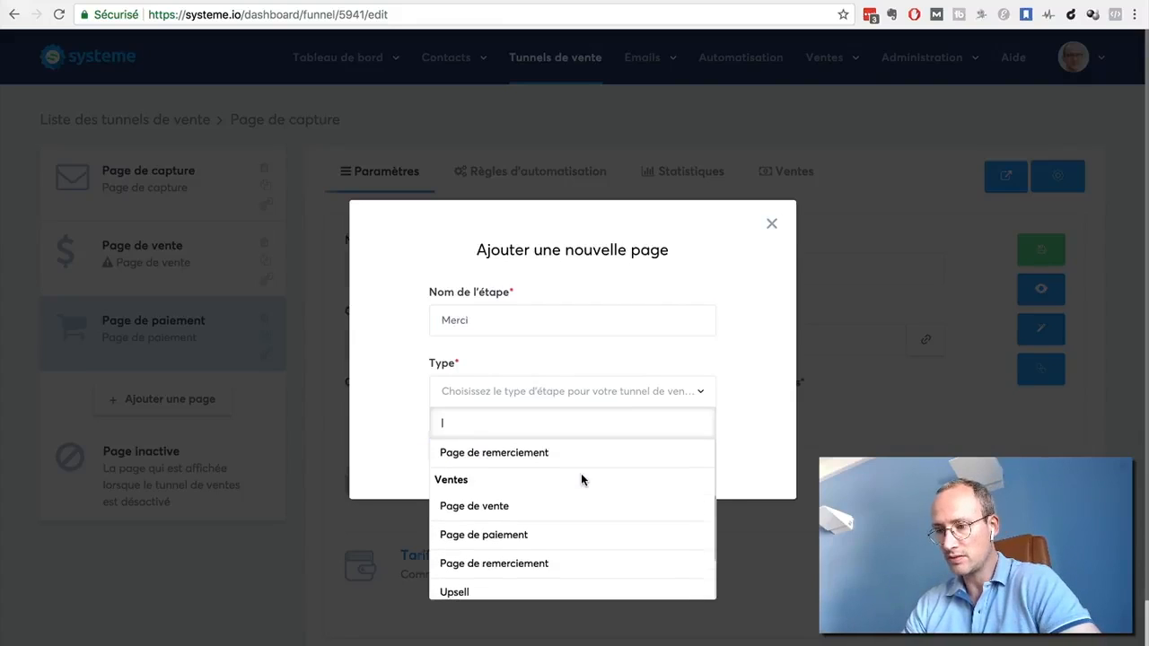
click(519, 509)
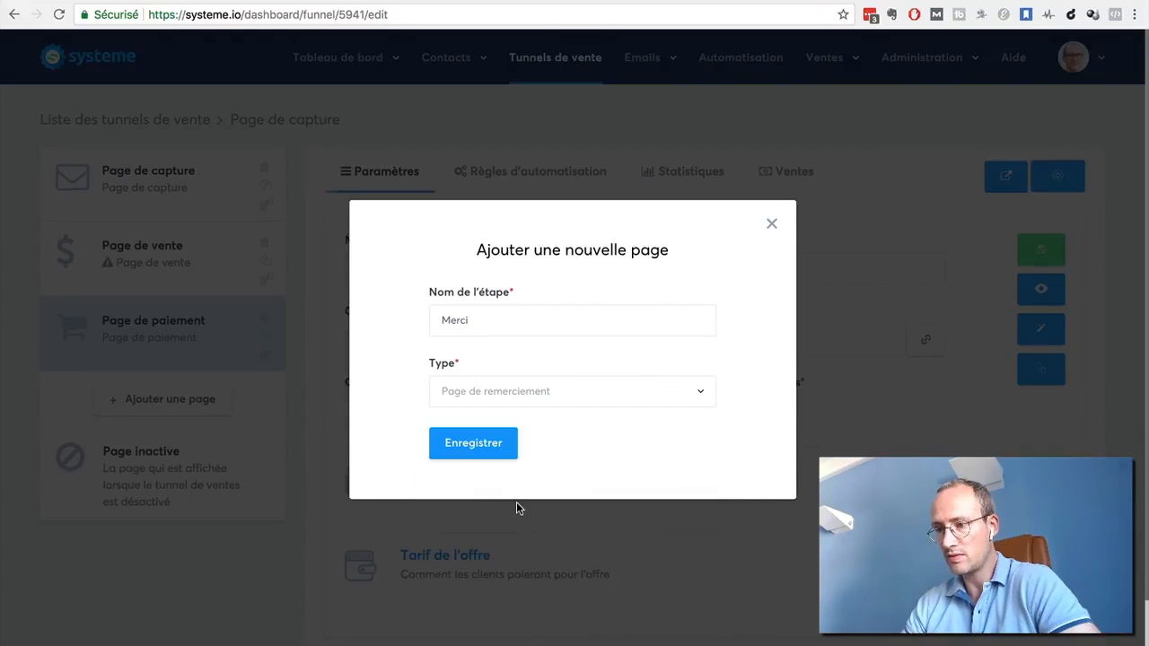
click(463, 450)
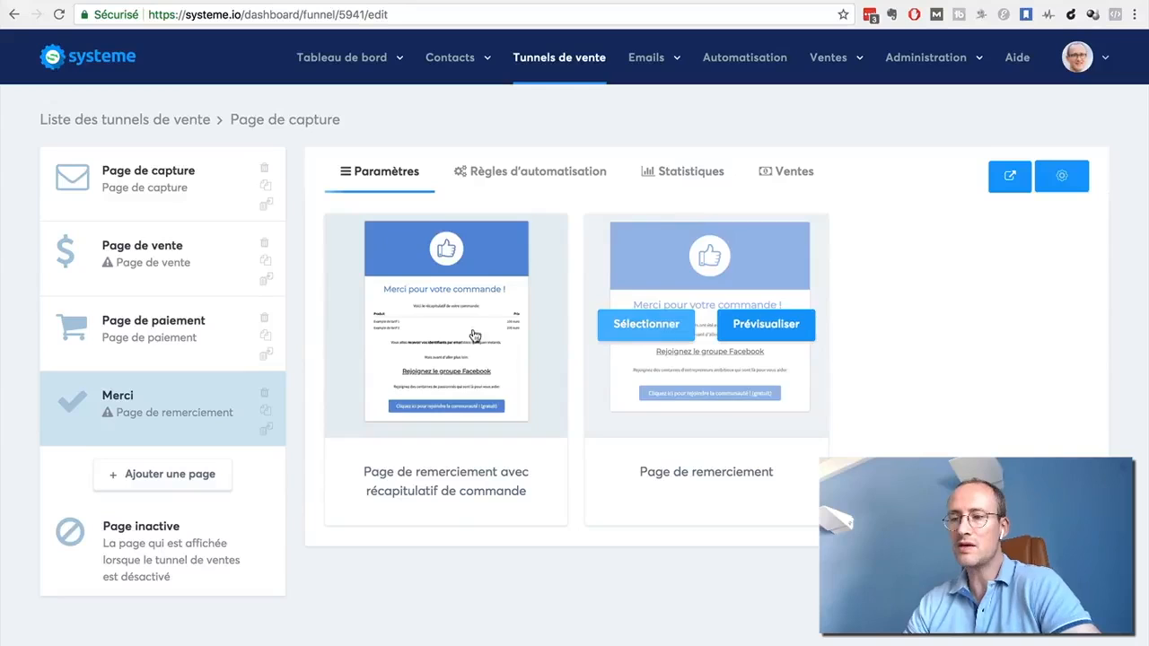
click(386, 328)
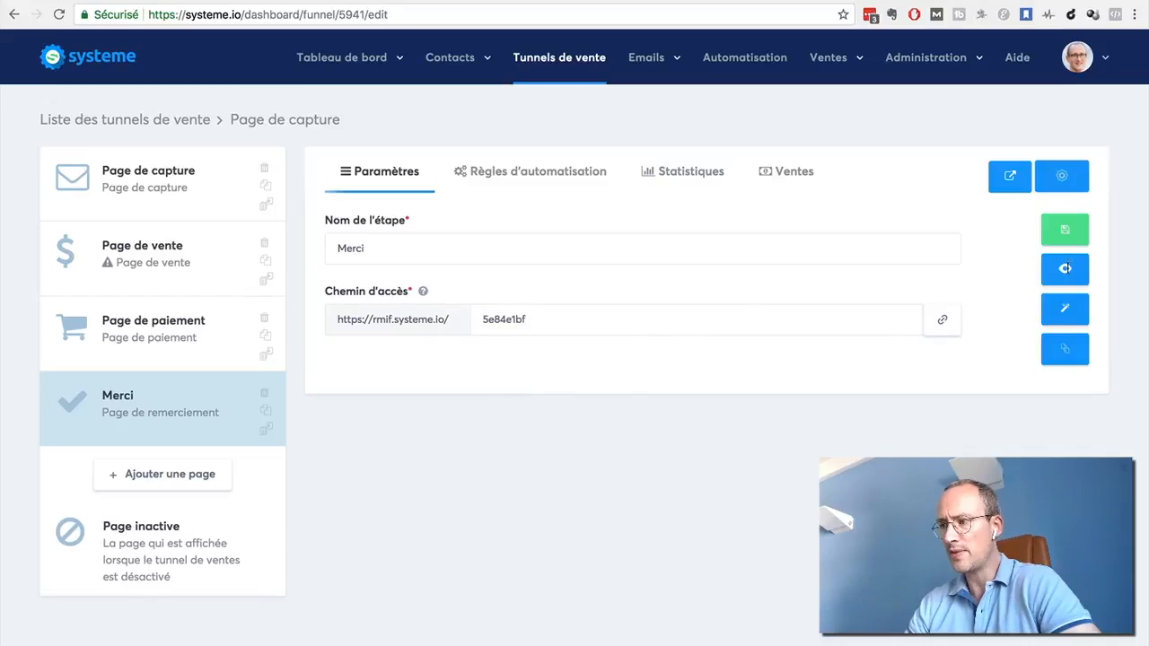
click(1066, 231)
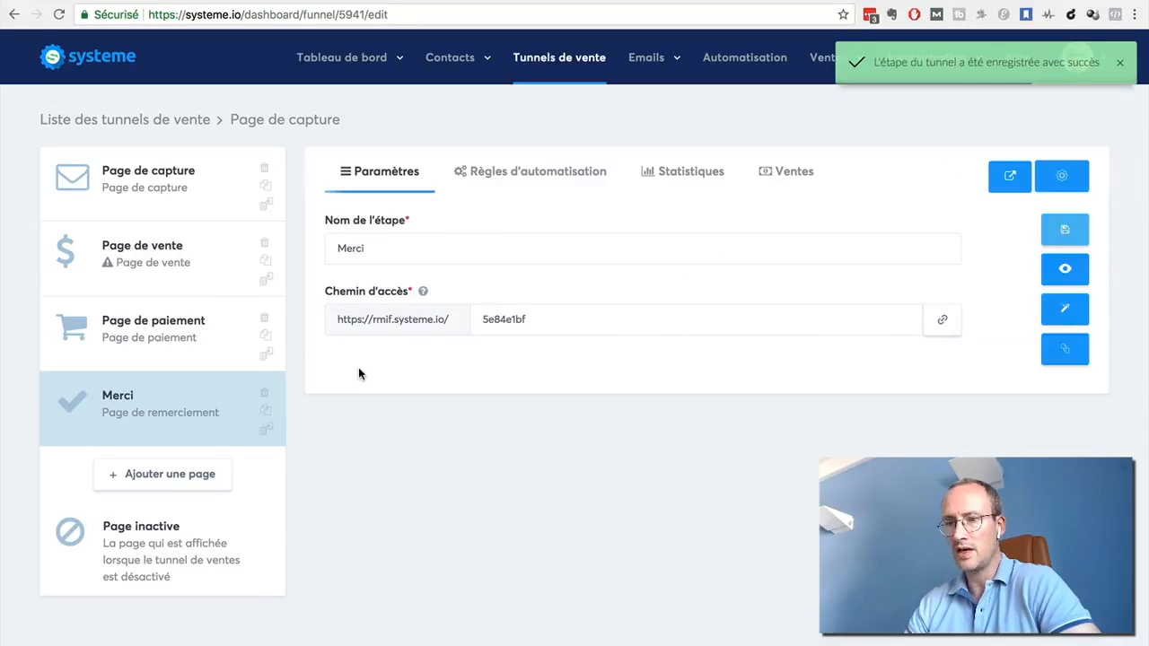
Add a funnel step named "Upsell 1" with the type "Upsell" and apply the "upsell" template to it
click(141, 476)
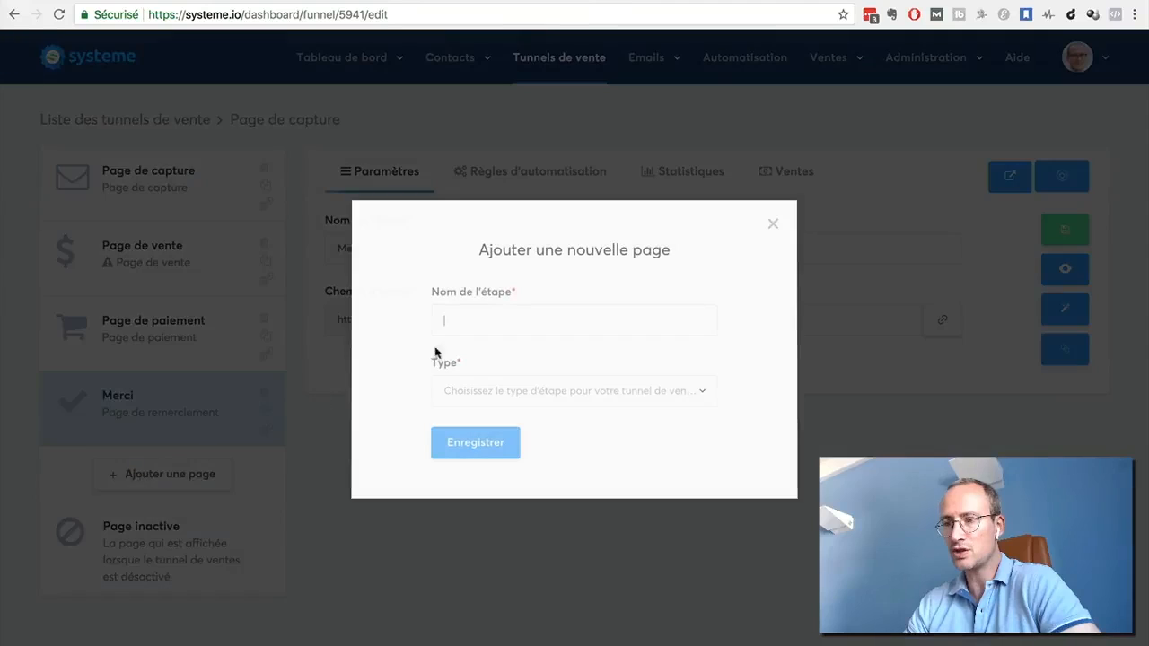
text(Upsell 1)
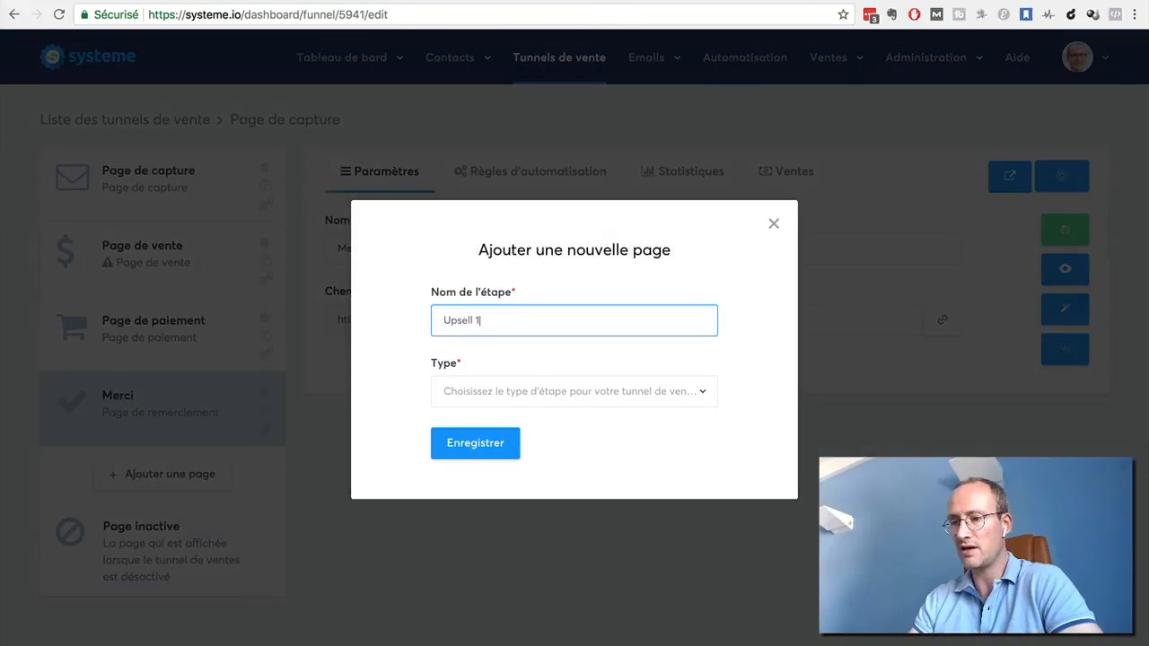
click(573, 396)
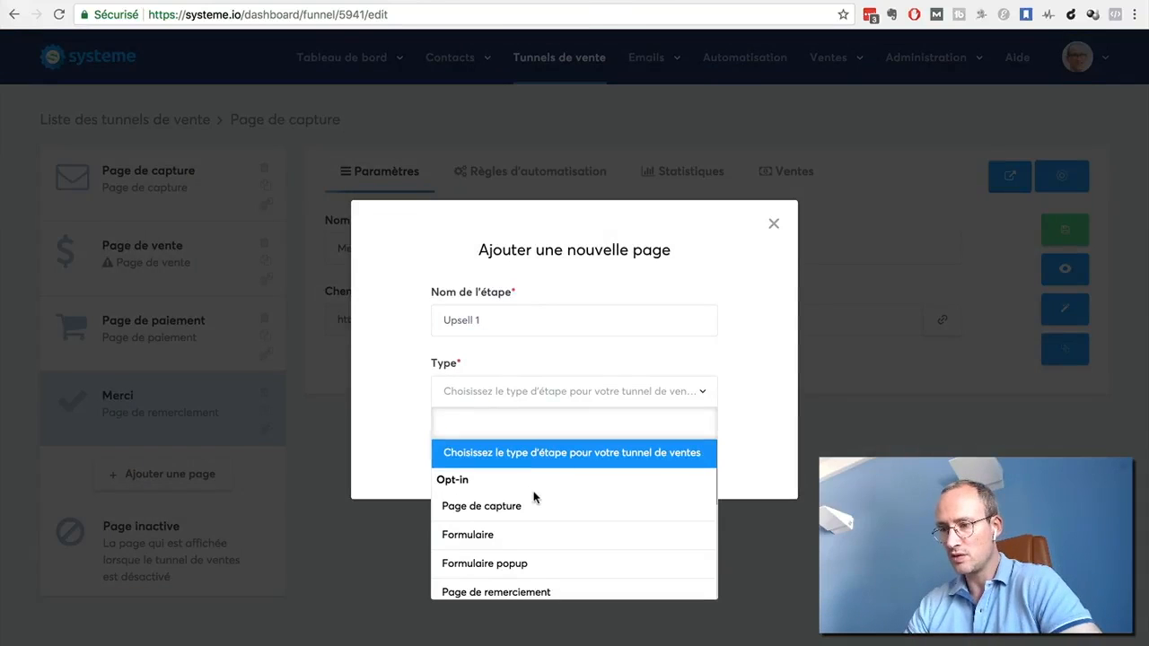
scroll(534, 498, down, 5)
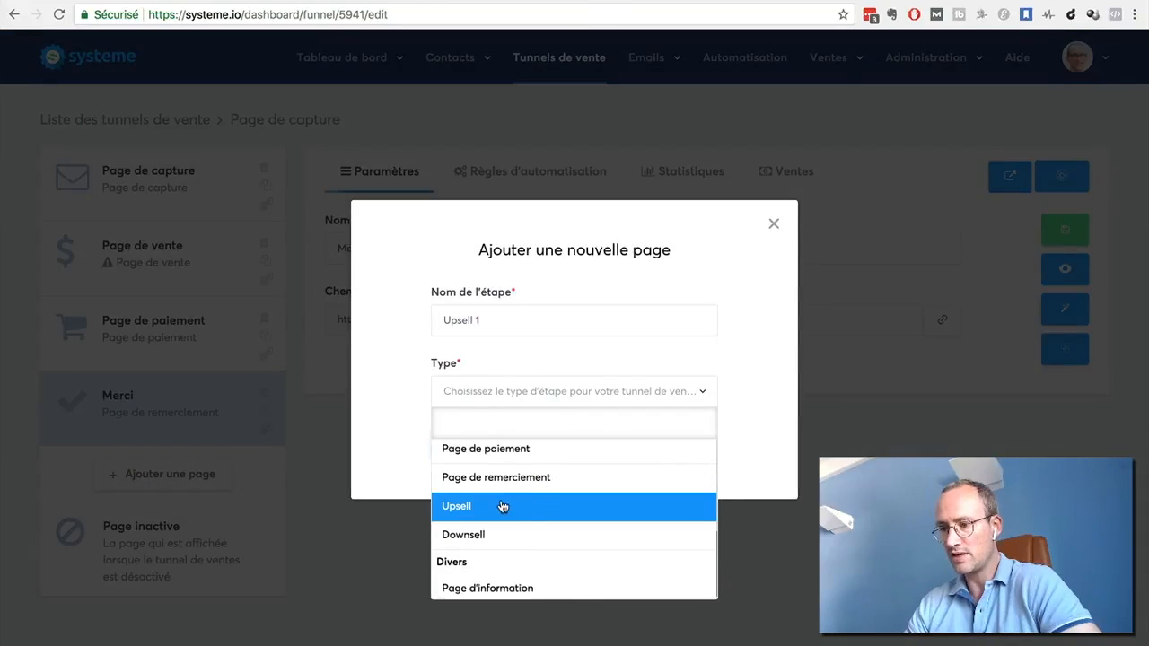
click(503, 507)
click(468, 447)
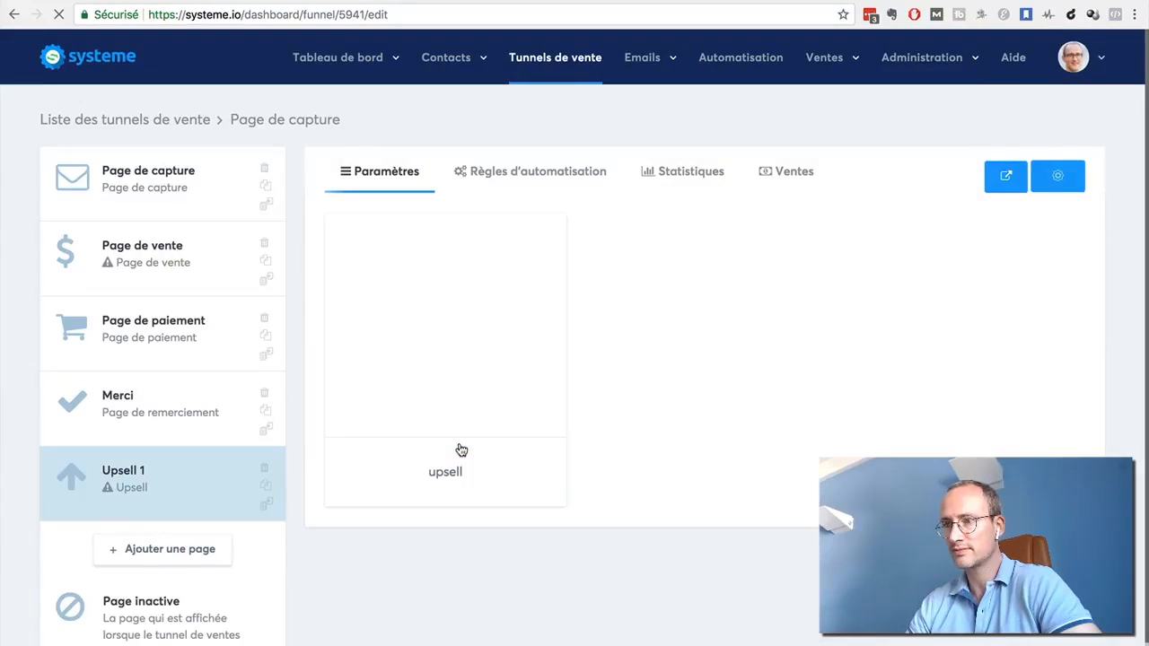
mouse_move(449, 336)
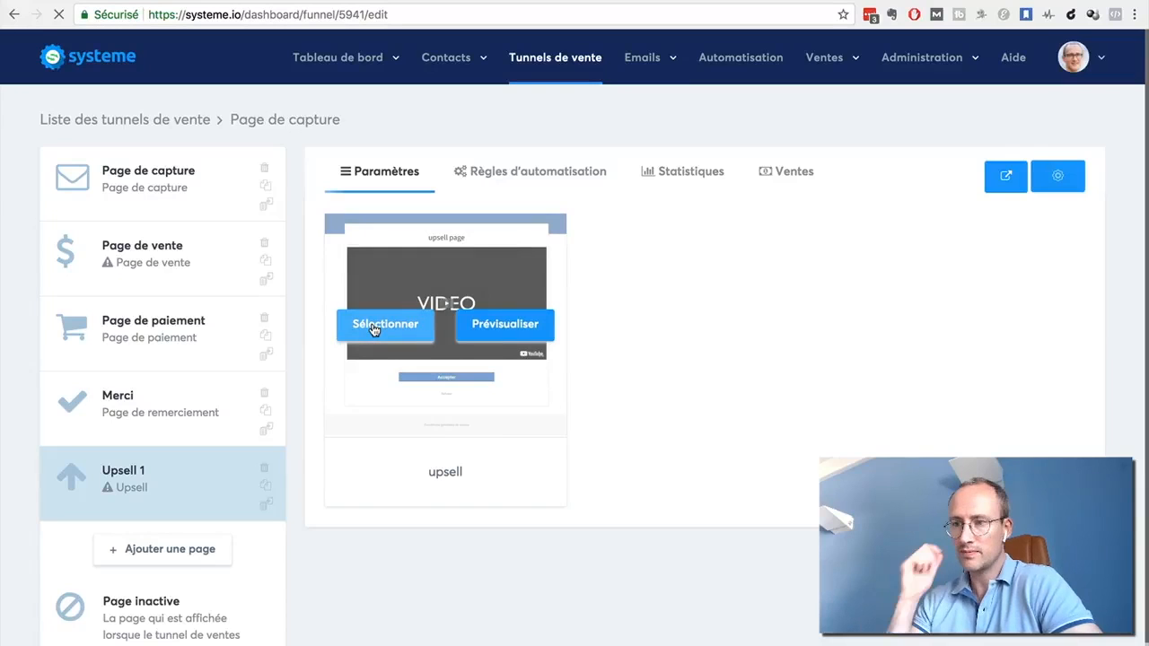
click(374, 327)
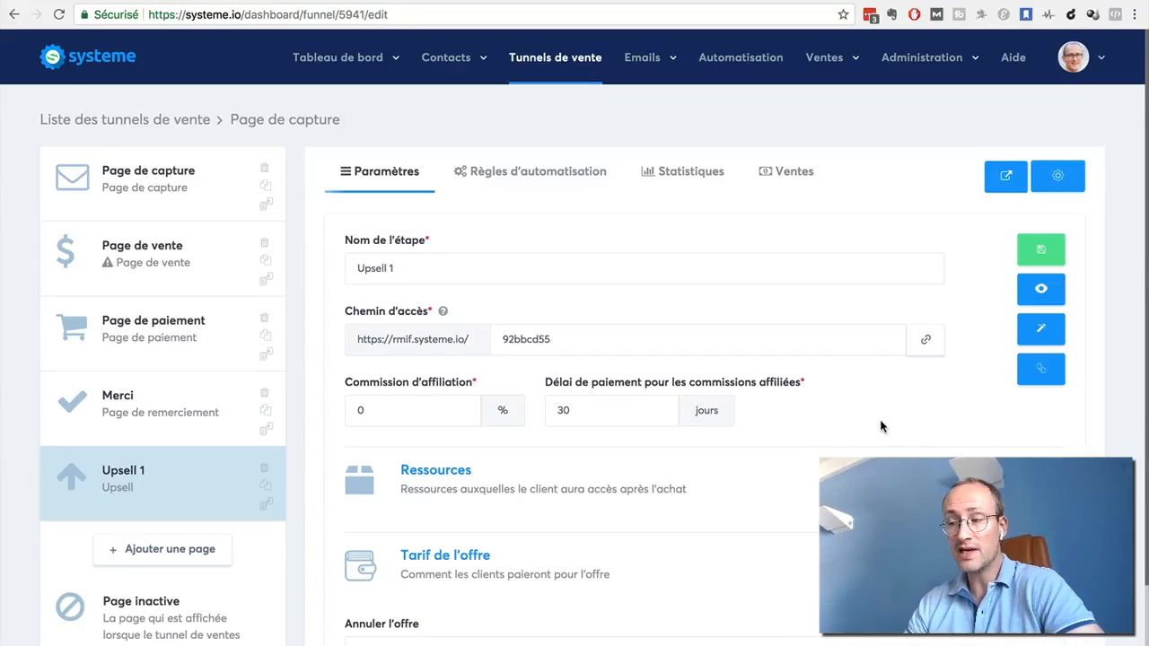
Preview the "Upsell 1" page and examine its layout from the heading and video to the accept and refuse options
click(1042, 290)
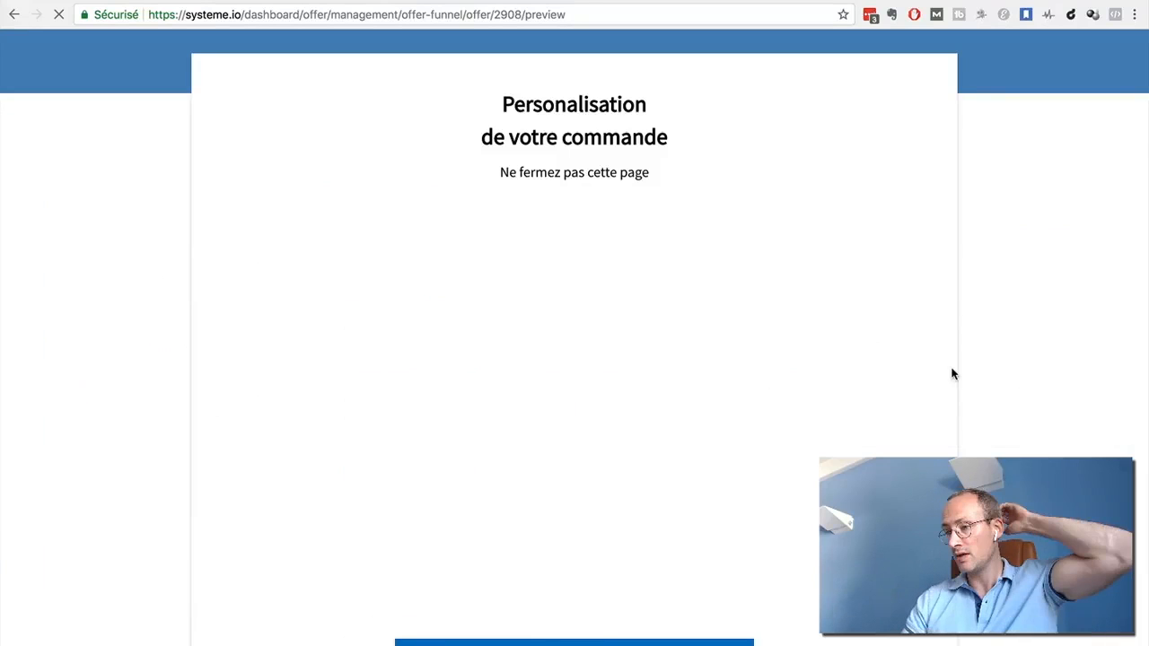
scroll(953, 375, down, 3)
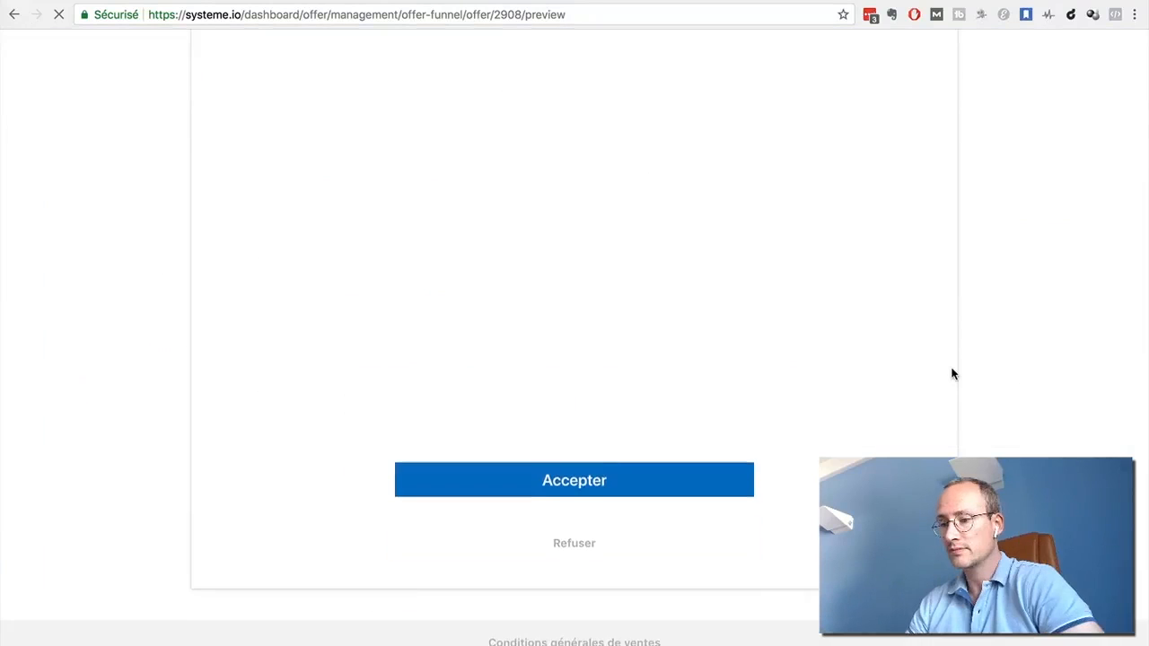
scroll(953, 375, up, 1)
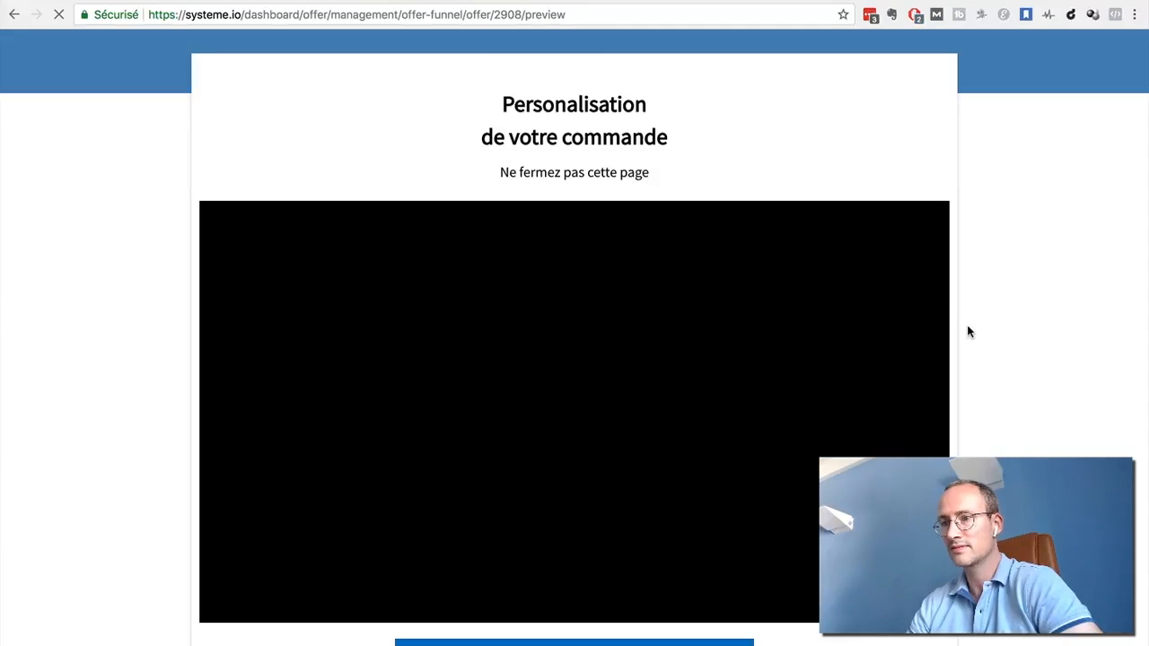
scroll(968, 333, down, 3)
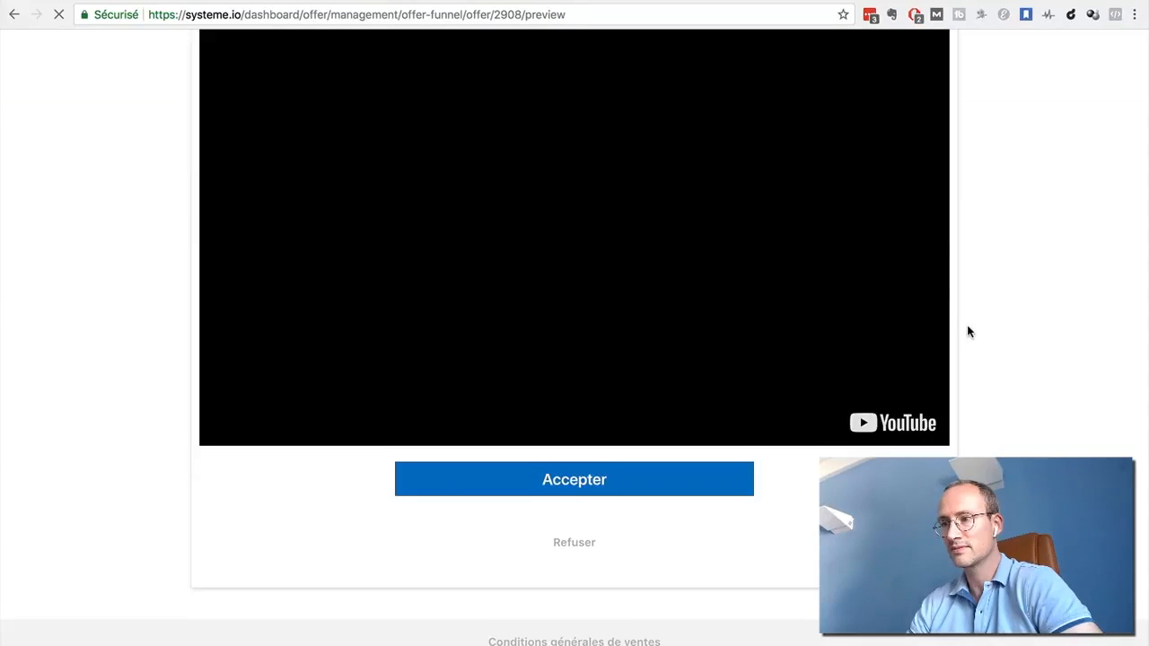
scroll(968, 332, up, 3)
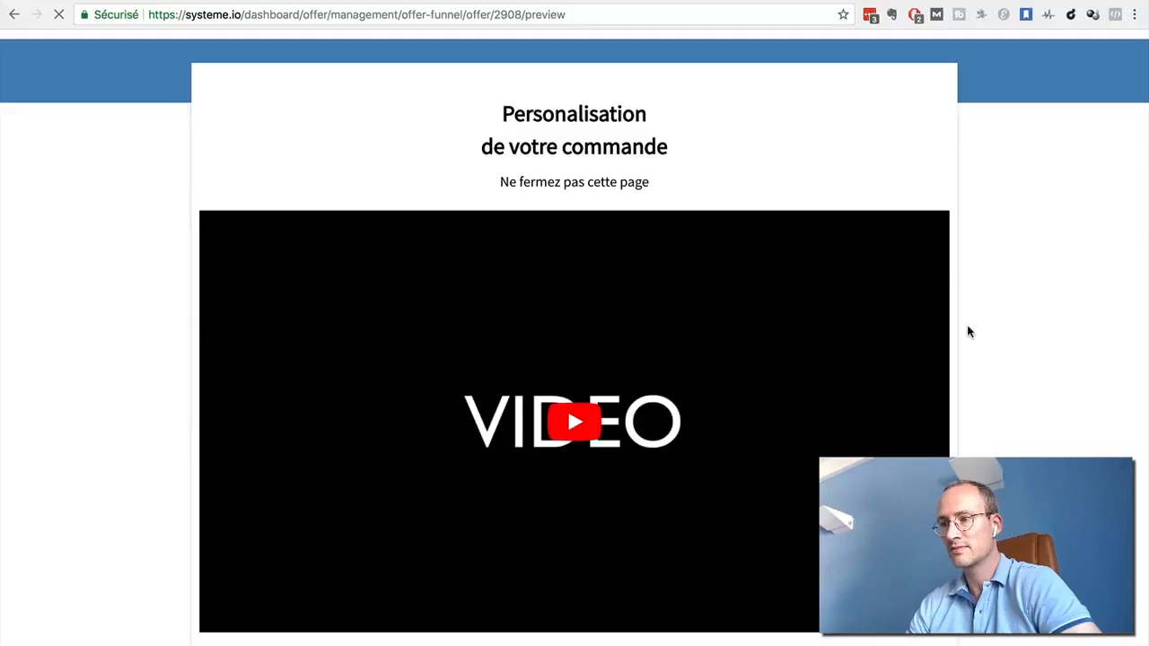
scroll(968, 332, down, 2)
scroll(968, 332, up, 2)
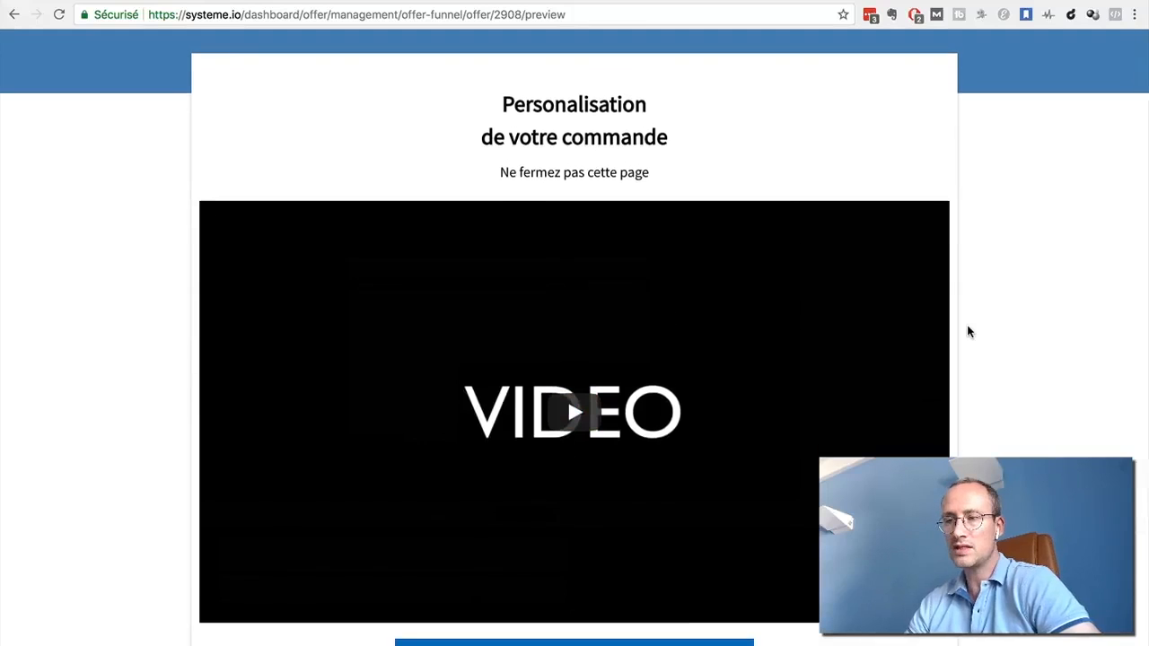
scroll(968, 332, down, 3)
scroll(968, 333, up, 2)
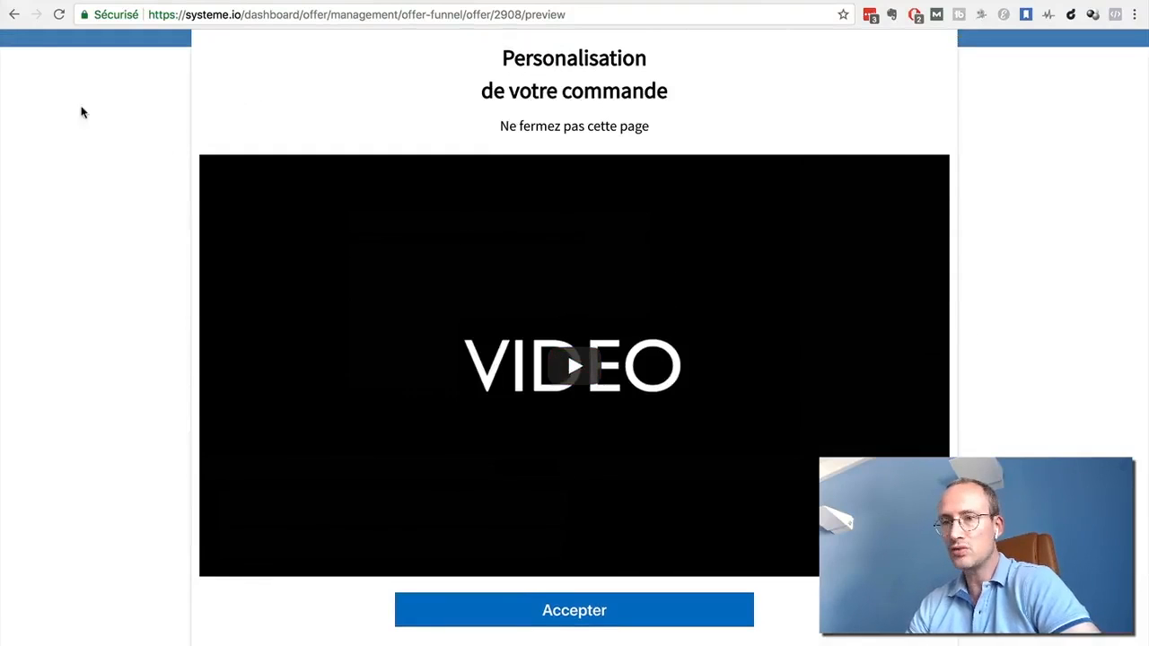
Return from the preview to the funnel editor and move the "Upsell 1" step between "Page de paiement" and "Merci"
click(13, 14)
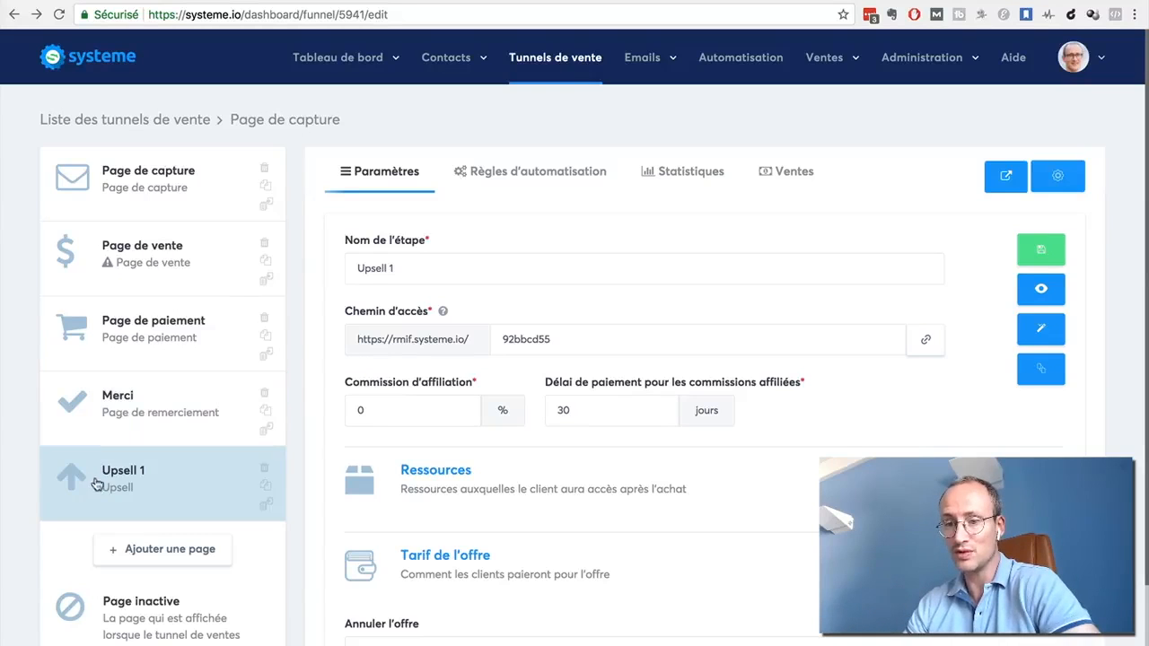
drag(98, 485, 96, 404)
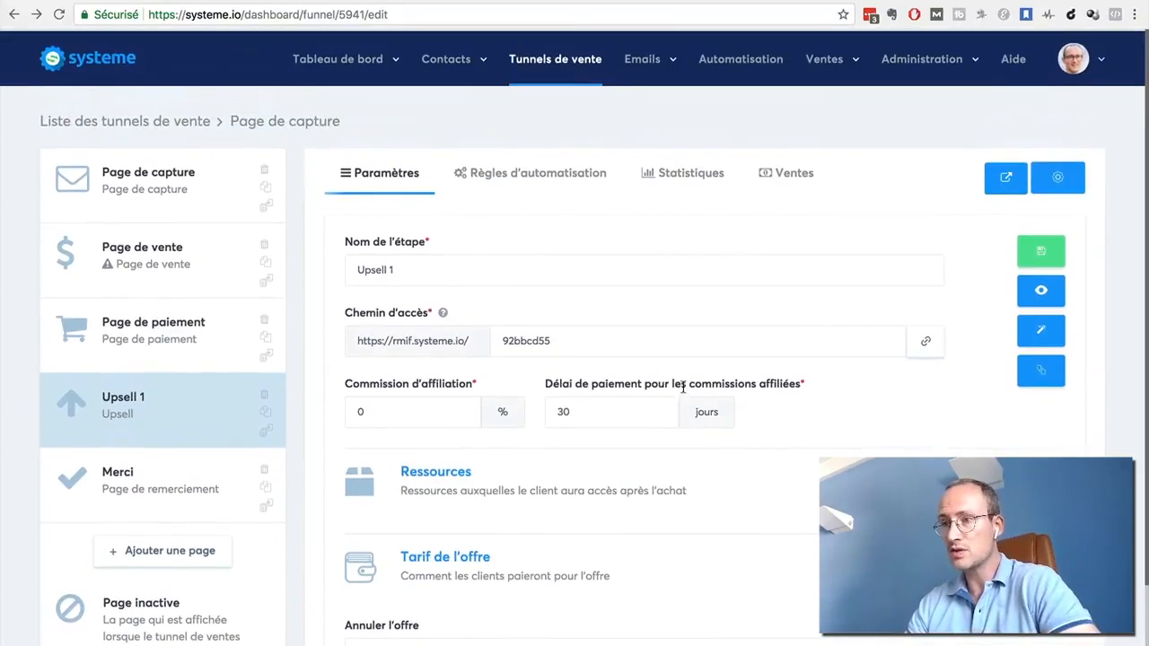
Review the funnel's statistics and sales list, and open the automation rules of the "Upsell 1" step
click(680, 177)
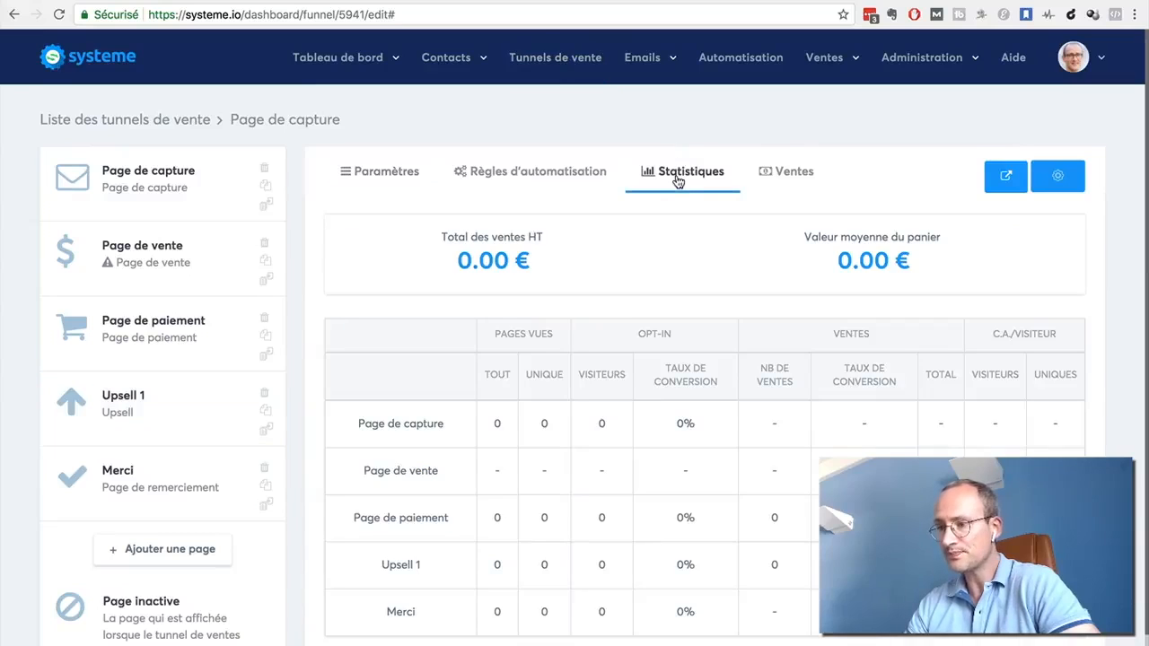
click(795, 170)
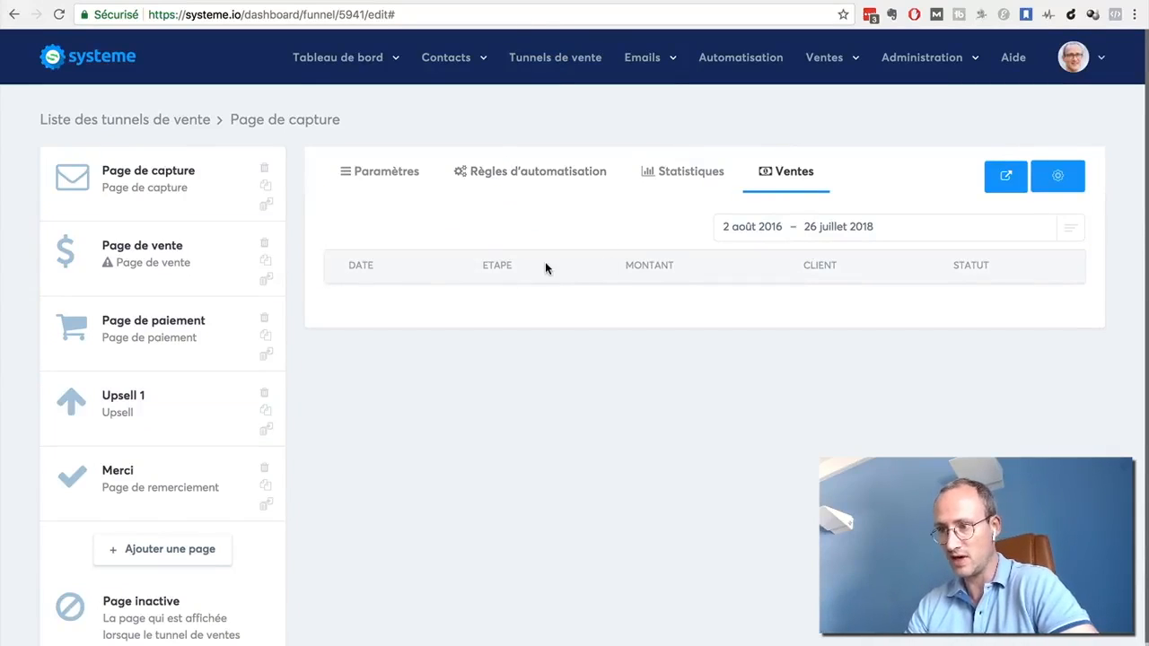
click(675, 176)
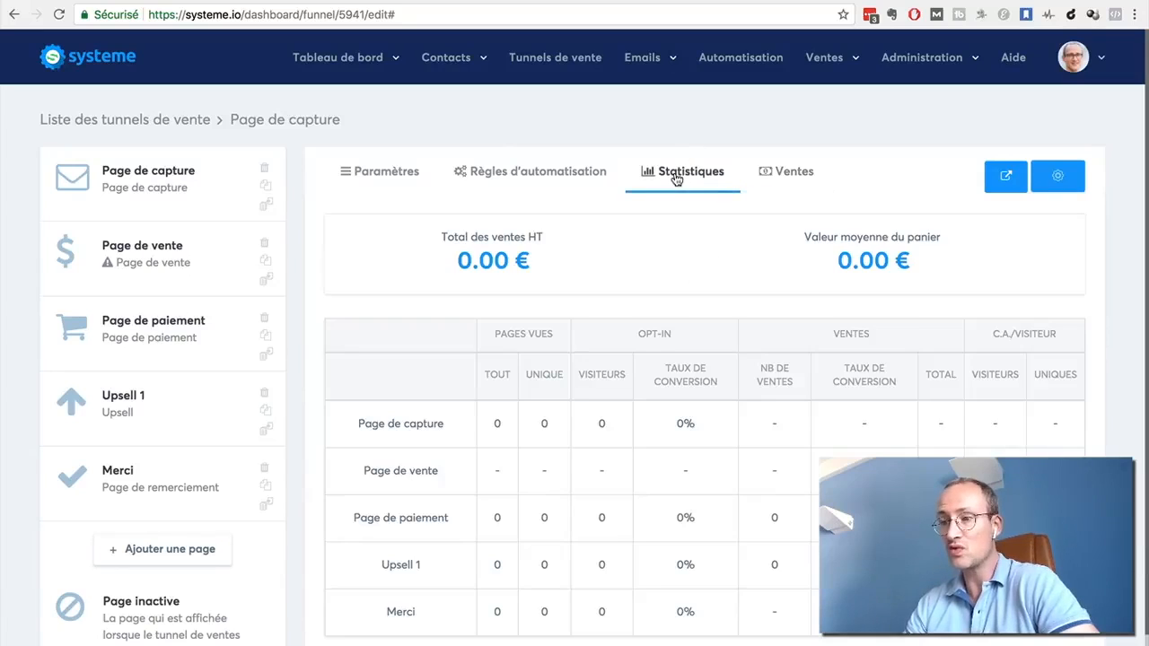
click(785, 184)
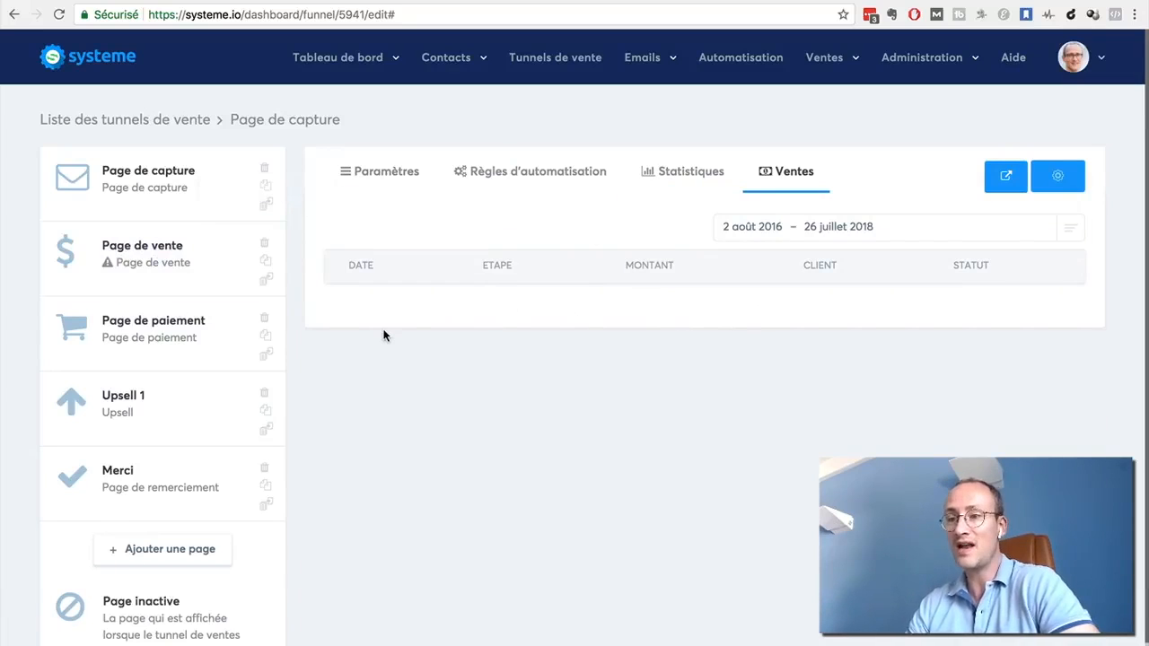
click(499, 177)
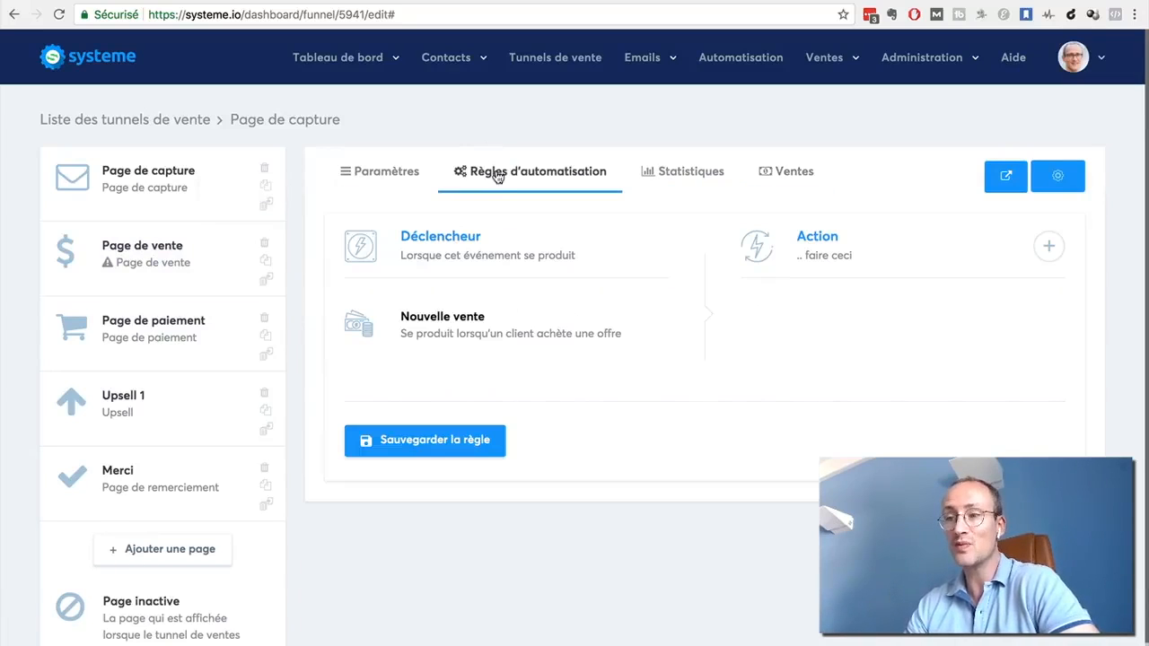